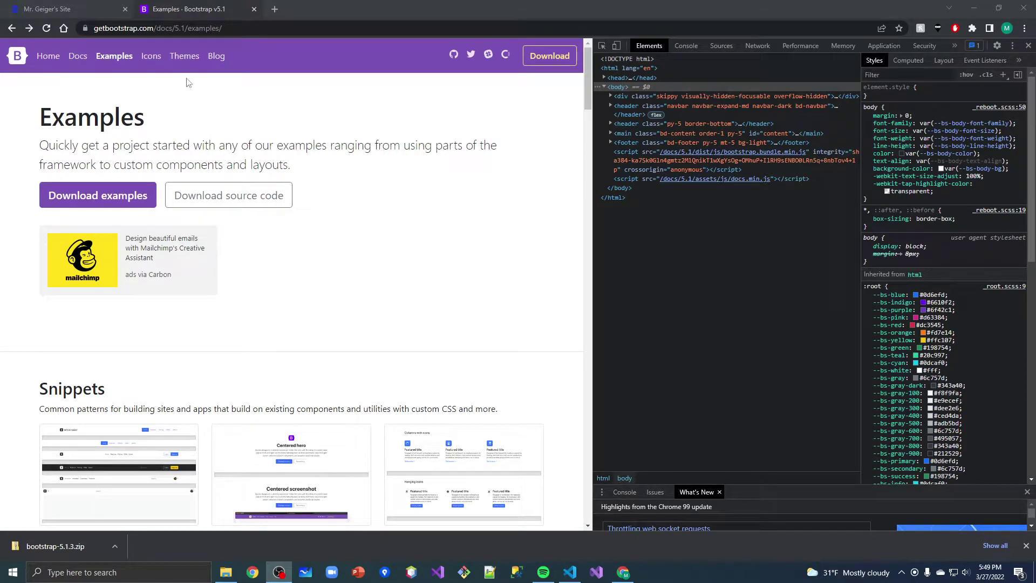
Open the official Bootstrap Themes site from getbootstrap.com's Themes link in a new tab
{"action": "left_click", "coordinate": [184, 56]}
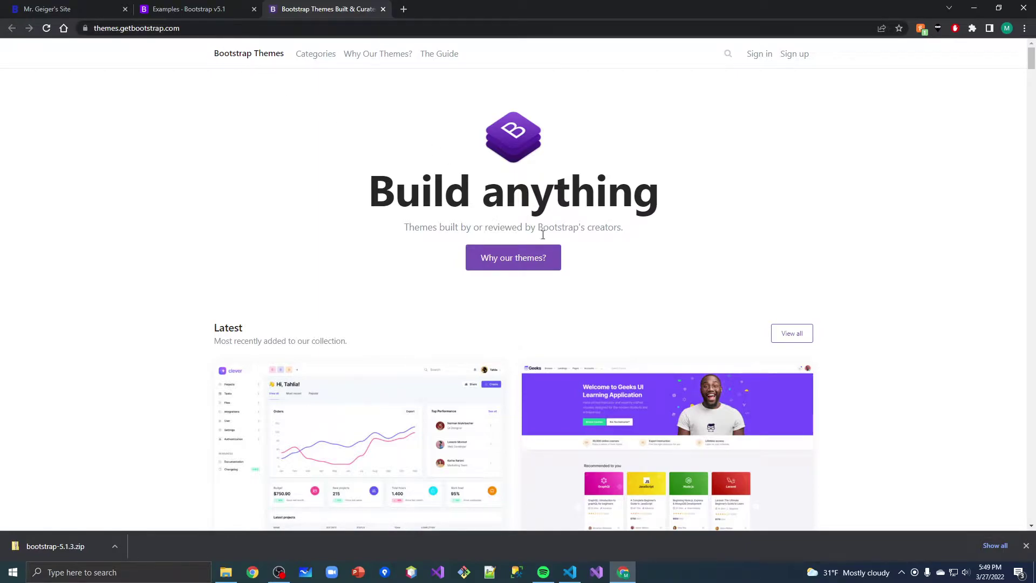
{"action": "scroll", "coordinate": [598, 272], "scroll_direction": "down", "scroll_amount": 2}
{"action": "scroll", "coordinate": [597, 273], "scroll_direction": "down", "scroll_amount": 1}
{"action": "mouse_move", "coordinate": [667, 312]}
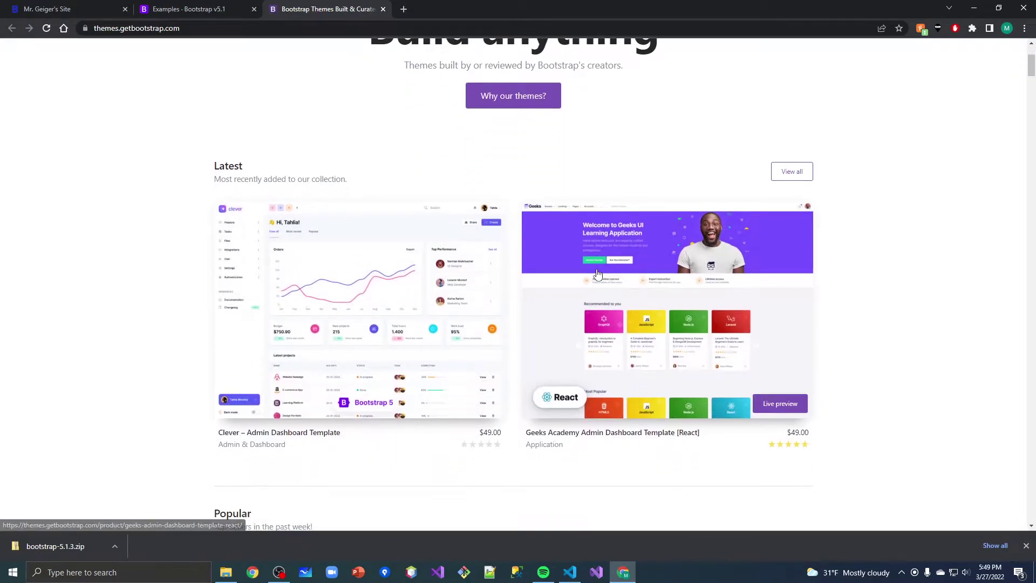
Point out the $49.00 prices under the Clever and Silicon templates
{"action": "left_click_drag", "start_coordinate": [478, 438], "coordinate": [504, 432]}
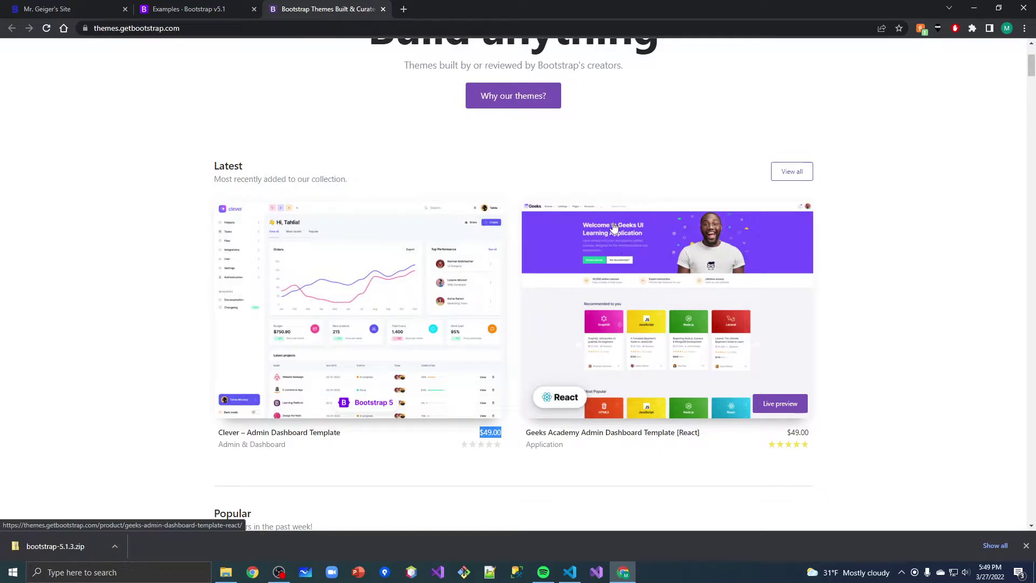
{"action": "scroll", "coordinate": [625, 238], "scroll_direction": "down", "scroll_amount": 3}
{"action": "scroll", "coordinate": [625, 238], "scroll_direction": "down", "scroll_amount": 1}
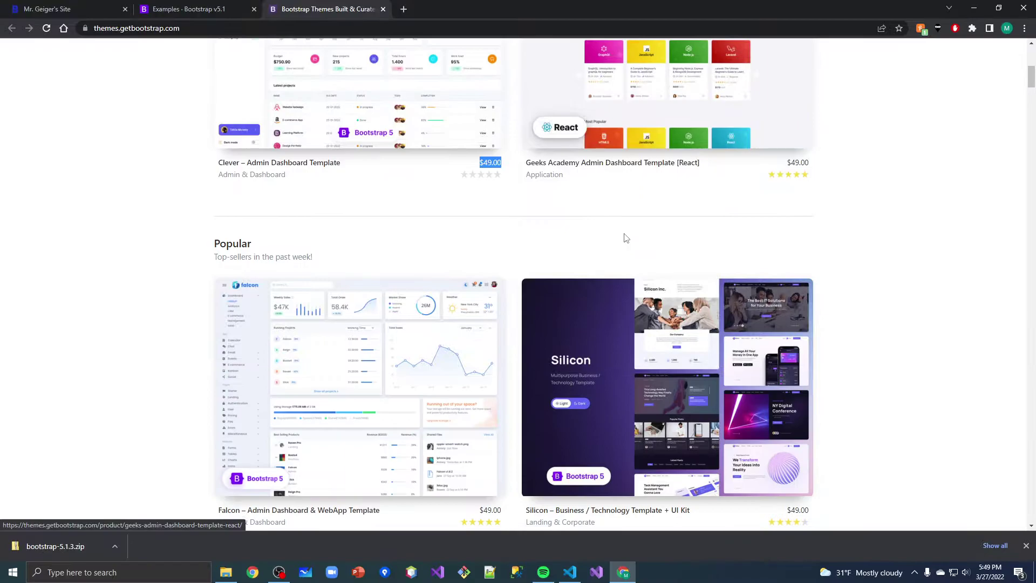
{"action": "scroll", "coordinate": [624, 238], "scroll_direction": "down", "scroll_amount": 2}
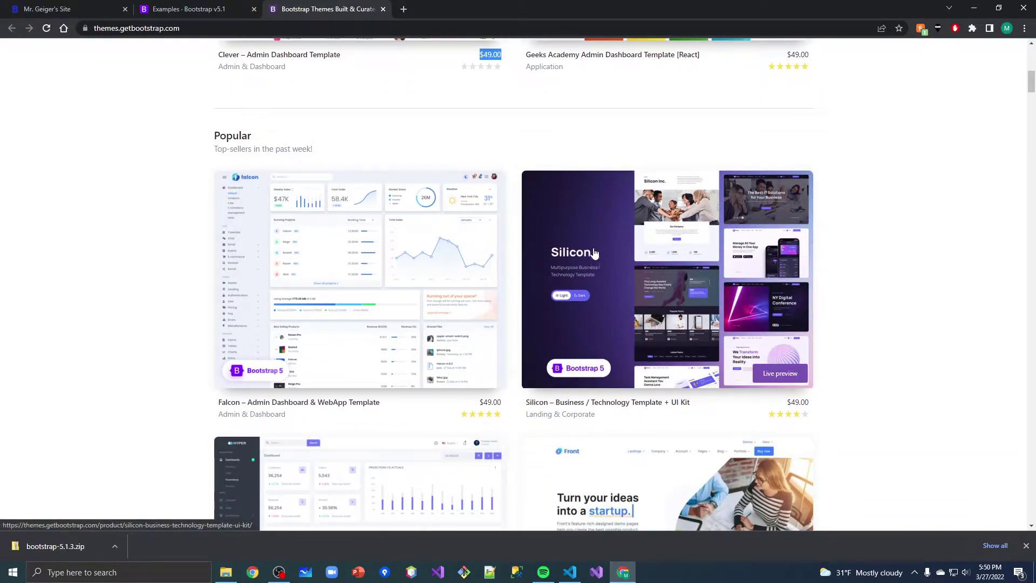
{"action": "left_click_drag", "start_coordinate": [782, 403], "coordinate": [824, 407]}
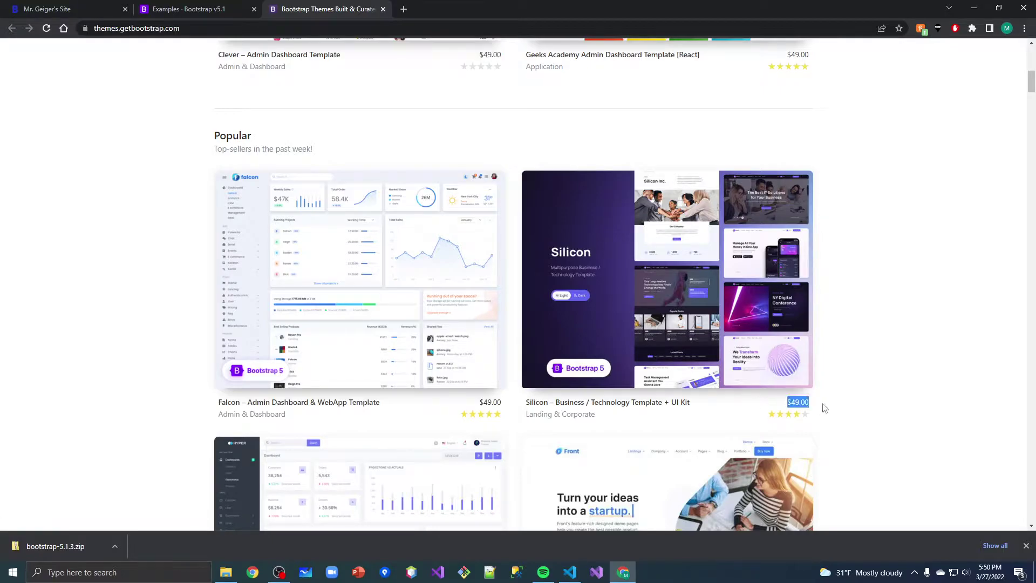
{"action": "scroll", "coordinate": [656, 400], "scroll_direction": "down", "scroll_amount": 4}
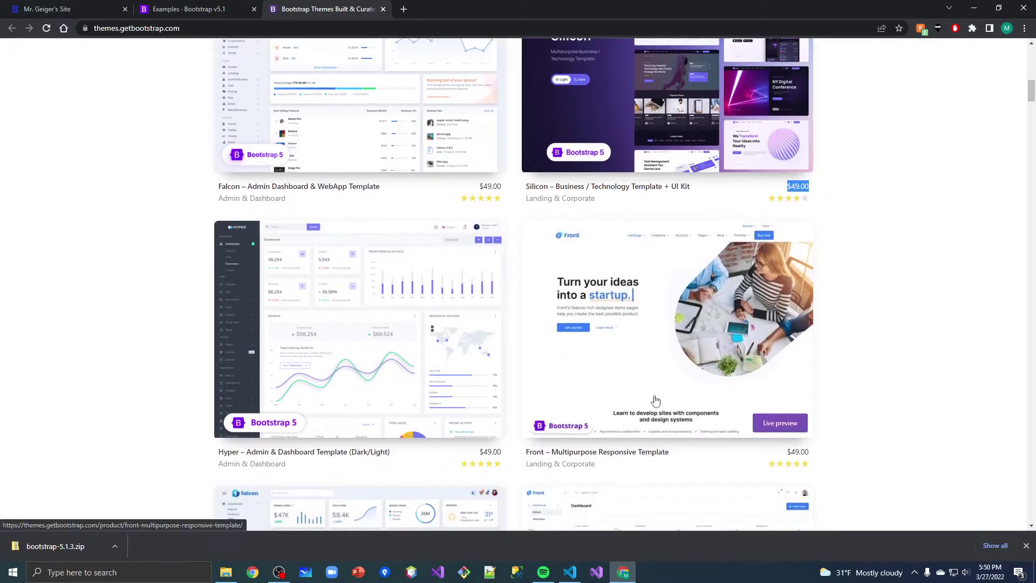
{"action": "scroll", "coordinate": [656, 399], "scroll_direction": "up", "scroll_amount": 1}
{"action": "scroll", "coordinate": [656, 400], "scroll_direction": "down", "scroll_amount": 2}
{"action": "scroll", "coordinate": [656, 401], "scroll_direction": "down", "scroll_amount": 2}
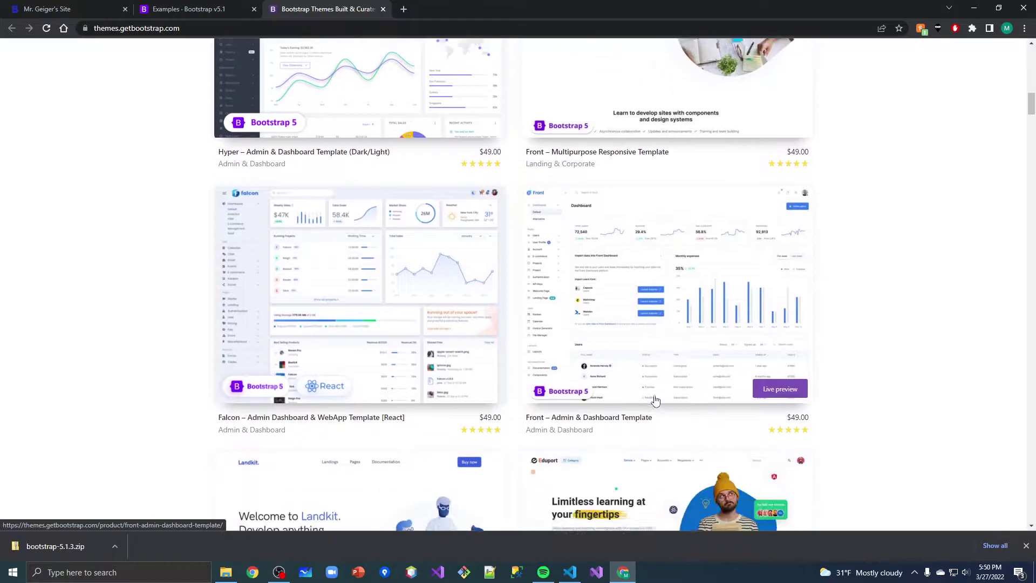
{"action": "scroll", "coordinate": [656, 400], "scroll_direction": "down", "scroll_amount": 1}
{"action": "scroll", "coordinate": [656, 400], "scroll_direction": "down", "scroll_amount": 2}
{"action": "scroll", "coordinate": [656, 399], "scroll_direction": "down", "scroll_amount": 2}
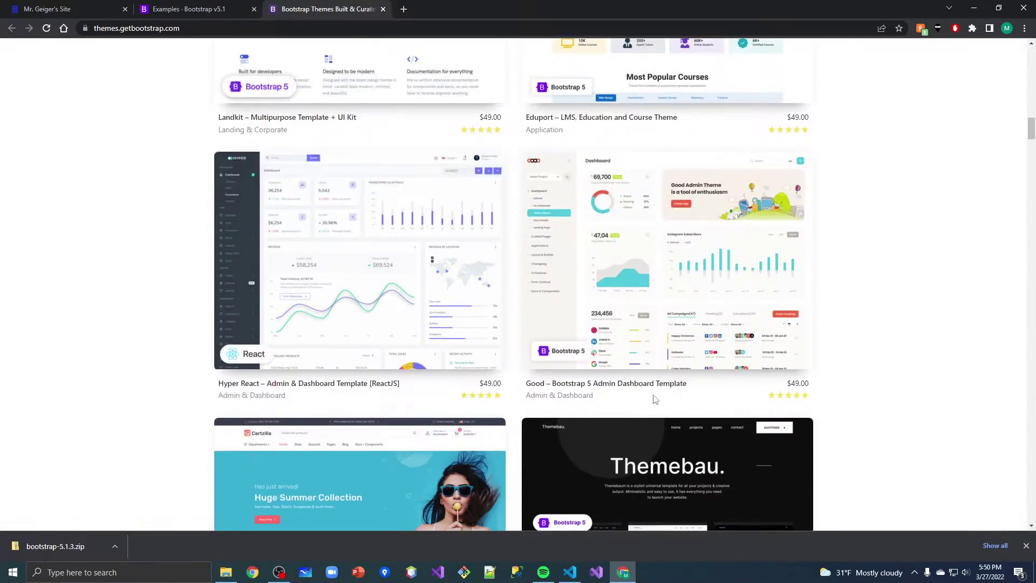
{"action": "scroll", "coordinate": [656, 400], "scroll_direction": "down", "scroll_amount": 2}
{"action": "scroll", "coordinate": [657, 401], "scroll_direction": "down", "scroll_amount": 2}
{"action": "scroll", "coordinate": [655, 399], "scroll_direction": "down", "scroll_amount": 3}
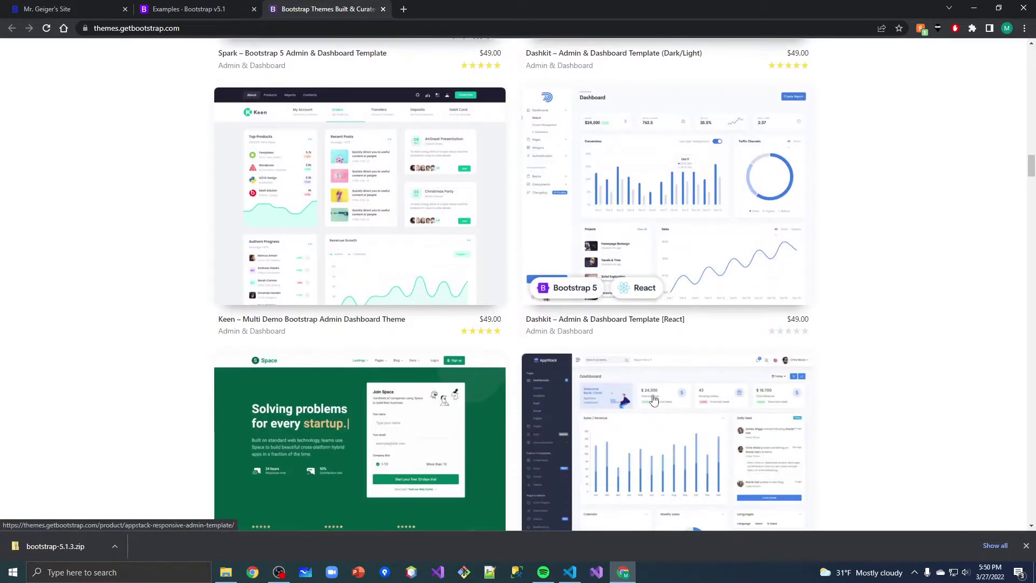
{"action": "scroll", "coordinate": [654, 398], "scroll_direction": "down", "scroll_amount": 3}
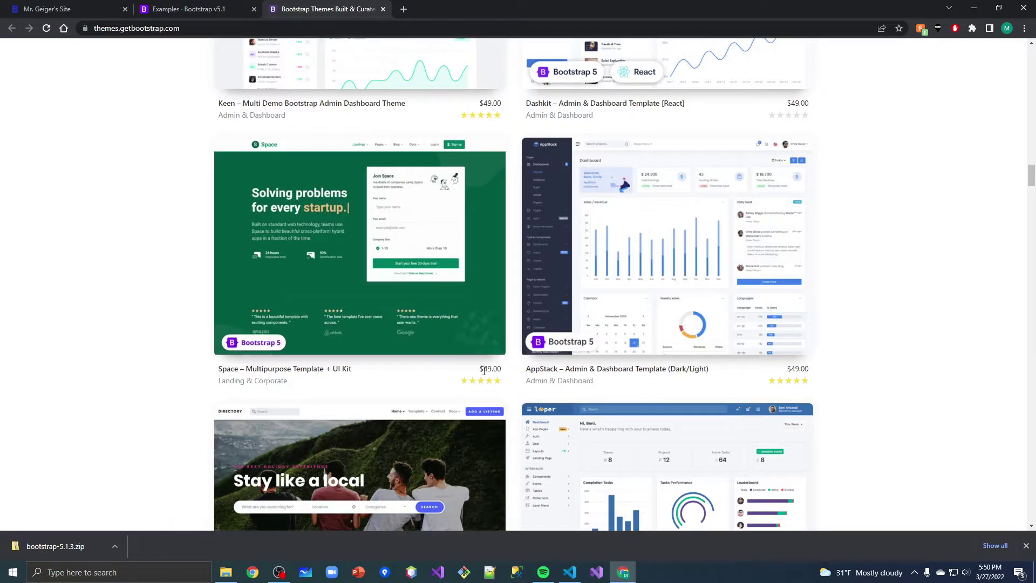
Point out the Space template's price while browsing the paid catalogue
{"action": "left_click_drag", "start_coordinate": [483, 370], "coordinate": [503, 373]}
{"action": "scroll", "coordinate": [407, 387], "scroll_direction": "down", "scroll_amount": 2}
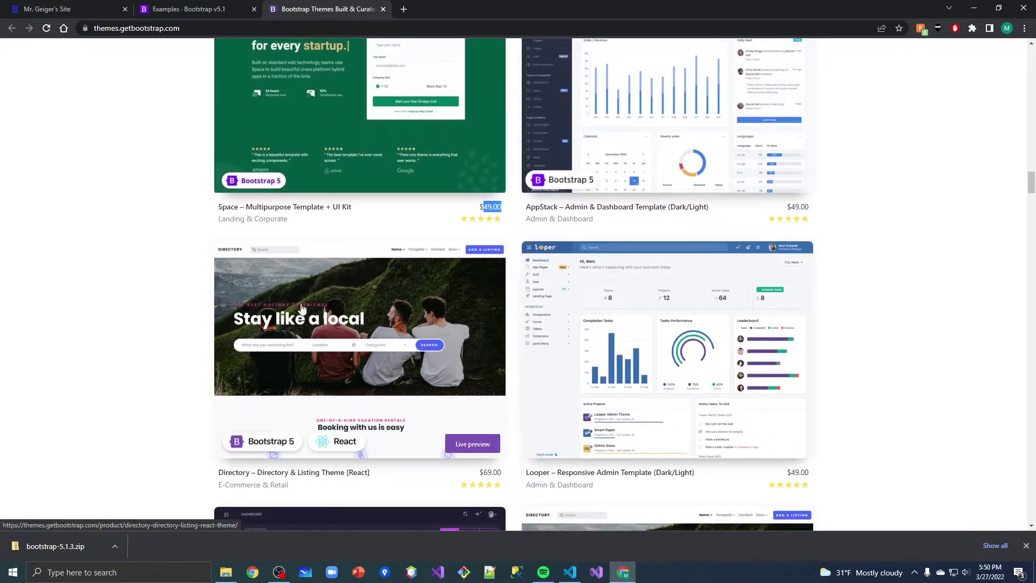
{"action": "scroll", "coordinate": [81, 299], "scroll_direction": "down", "scroll_amount": 3}
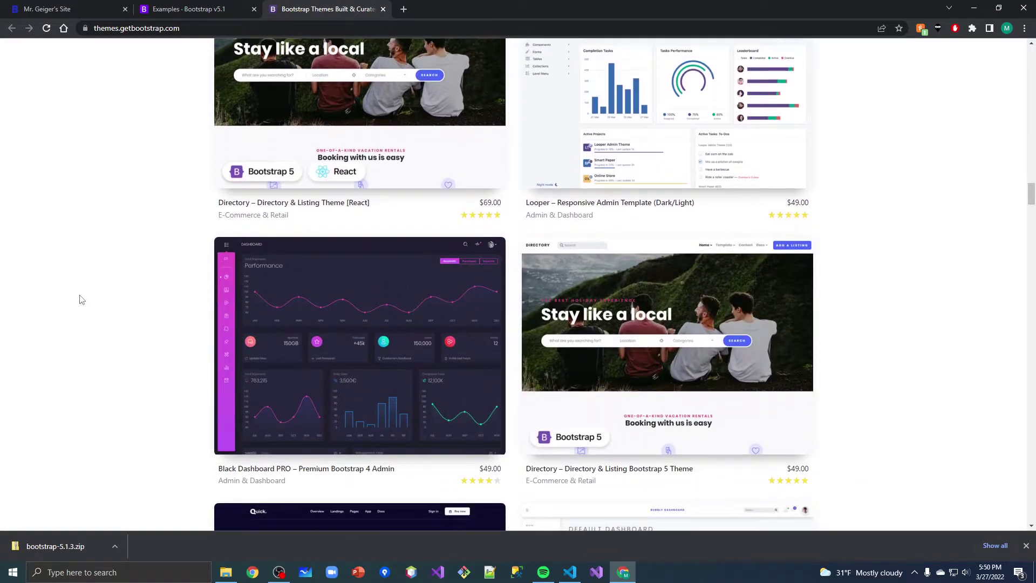
{"action": "scroll", "coordinate": [81, 299], "scroll_direction": "down", "scroll_amount": 2}
{"action": "scroll", "coordinate": [80, 300], "scroll_direction": "down", "scroll_amount": 2}
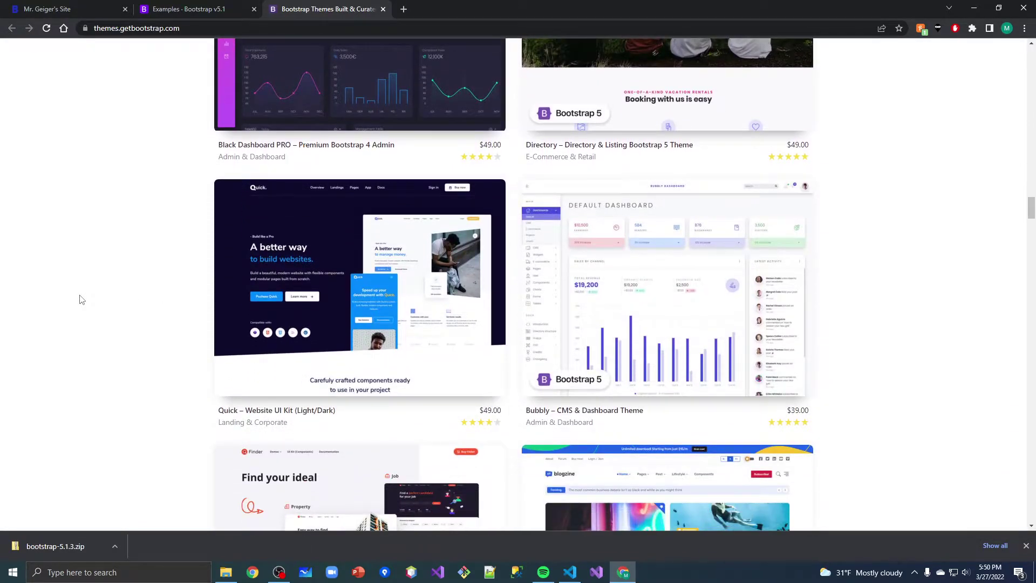
{"action": "scroll", "coordinate": [80, 300], "scroll_direction": "down", "scroll_amount": 1}
{"action": "scroll", "coordinate": [79, 300], "scroll_direction": "down", "scroll_amount": 1}
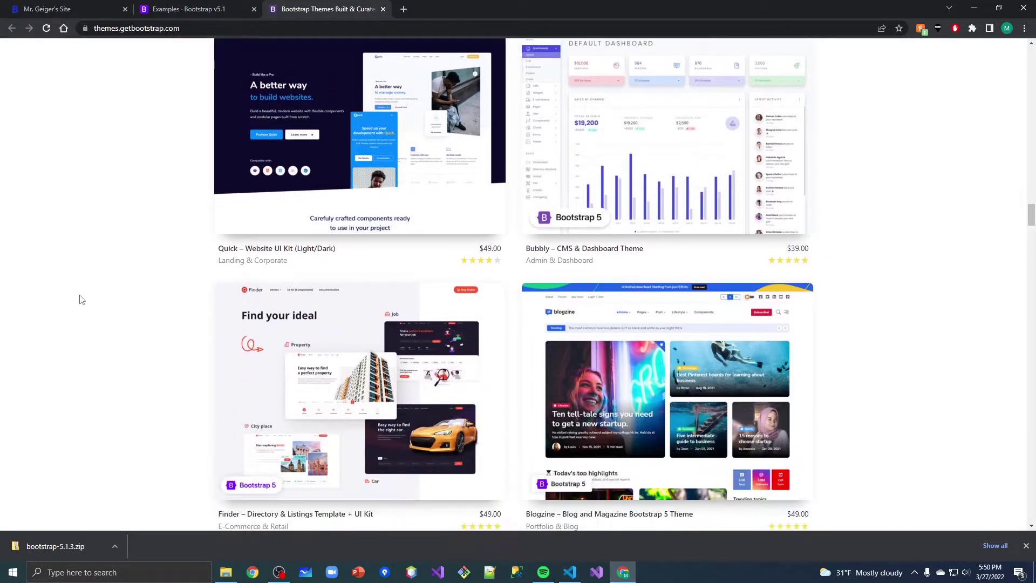
{"action": "scroll", "coordinate": [80, 300], "scroll_direction": "down", "scroll_amount": 2}
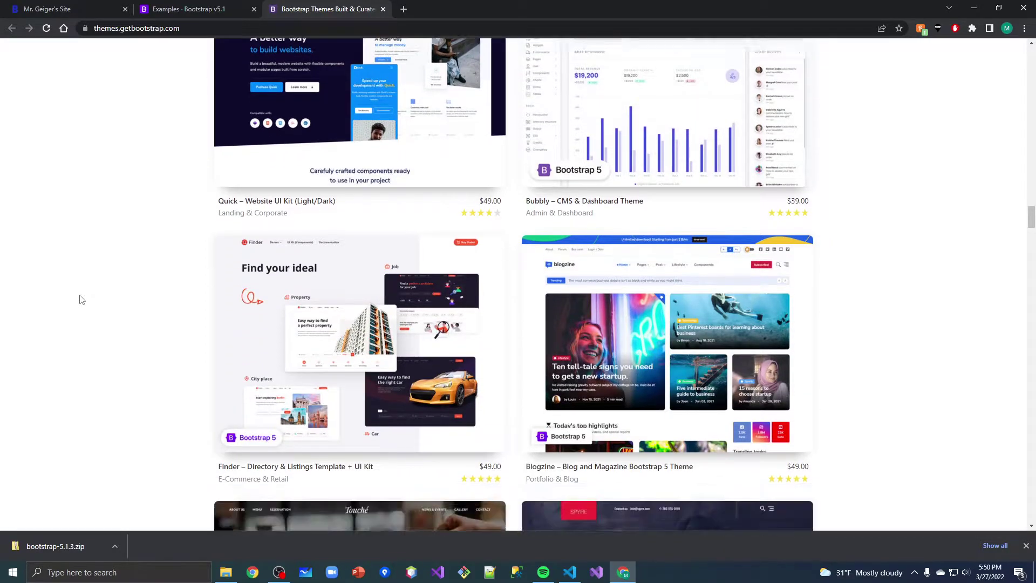
{"action": "scroll", "coordinate": [80, 300], "scroll_direction": "down", "scroll_amount": 2}
{"action": "scroll", "coordinate": [737, 359], "scroll_direction": "down", "scroll_amount": 1}
{"action": "scroll", "coordinate": [736, 359], "scroll_direction": "down", "scroll_amount": 2}
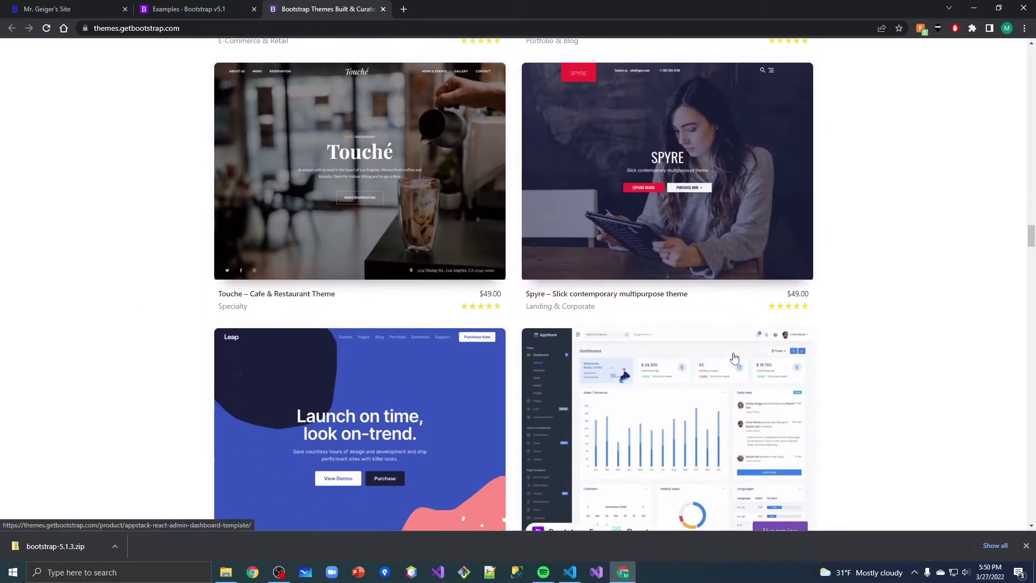
{"action": "scroll", "coordinate": [738, 359], "scroll_direction": "down", "scroll_amount": 3}
{"action": "scroll", "coordinate": [736, 359], "scroll_direction": "down", "scroll_amount": 3}
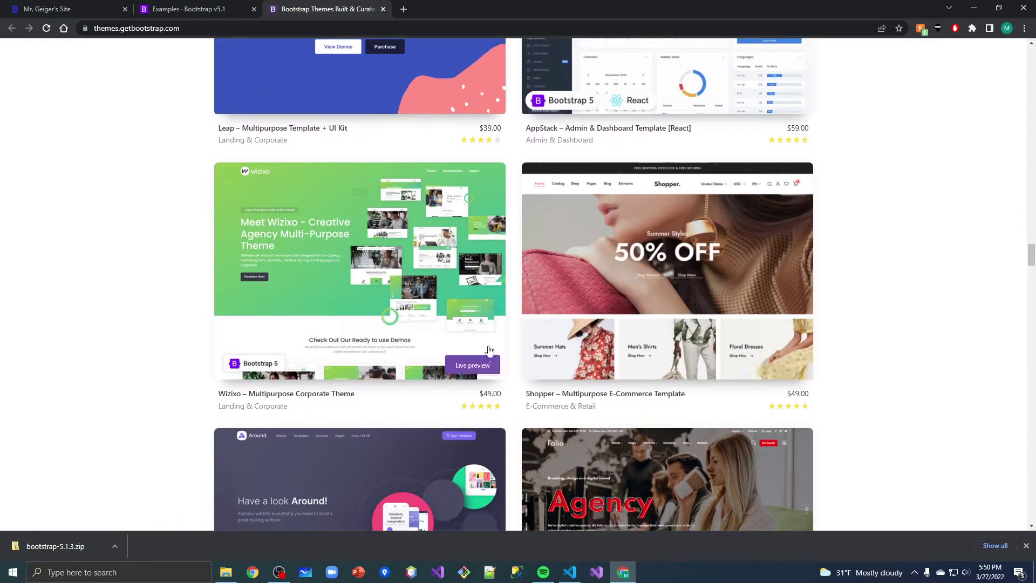
{"action": "scroll", "coordinate": [157, 379], "scroll_direction": "up", "scroll_amount": 3}
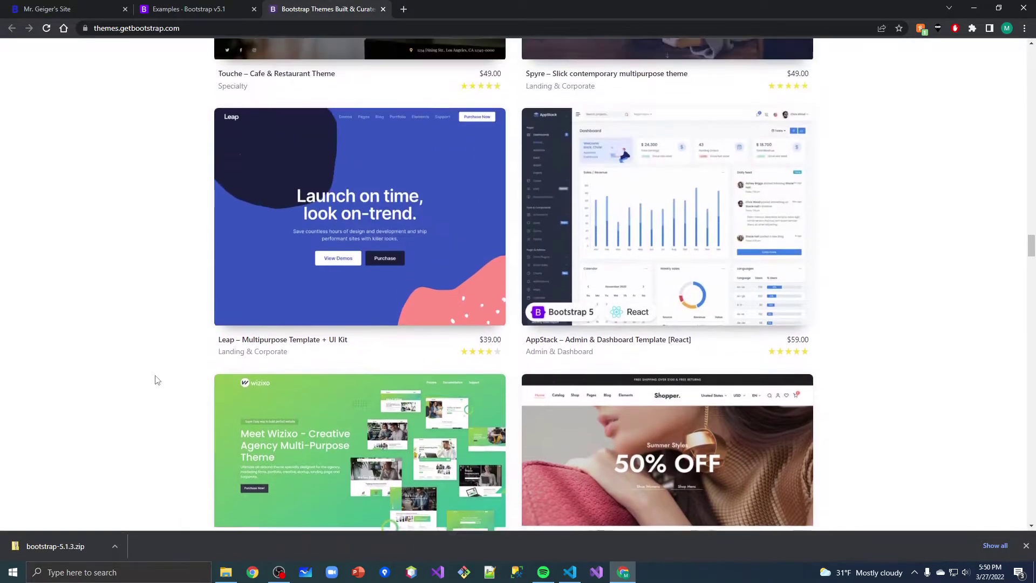
{"action": "scroll", "coordinate": [157, 380], "scroll_direction": "up", "scroll_amount": 3}
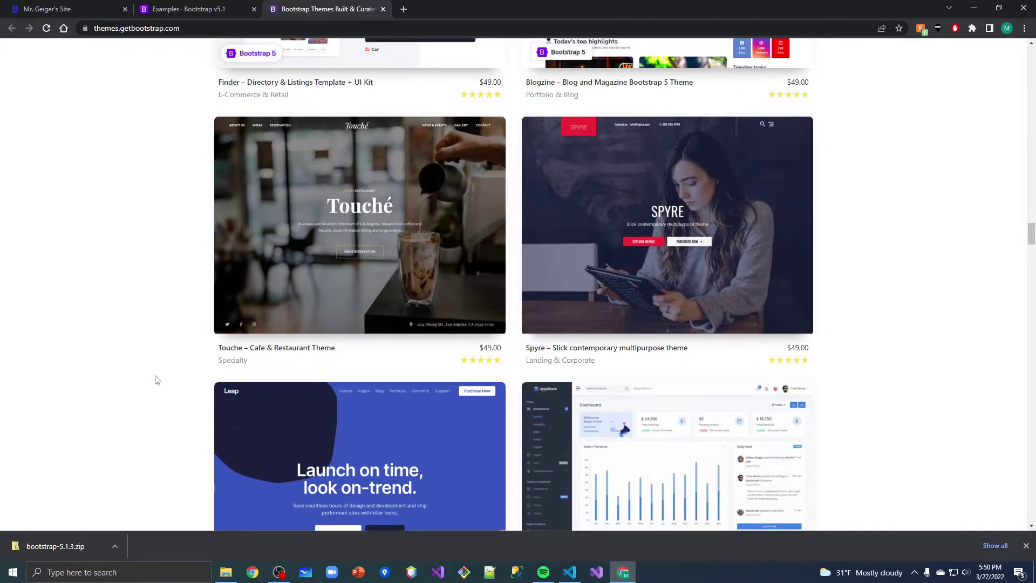
{"action": "scroll", "coordinate": [405, 77], "scroll_direction": "up", "scroll_amount": 4}
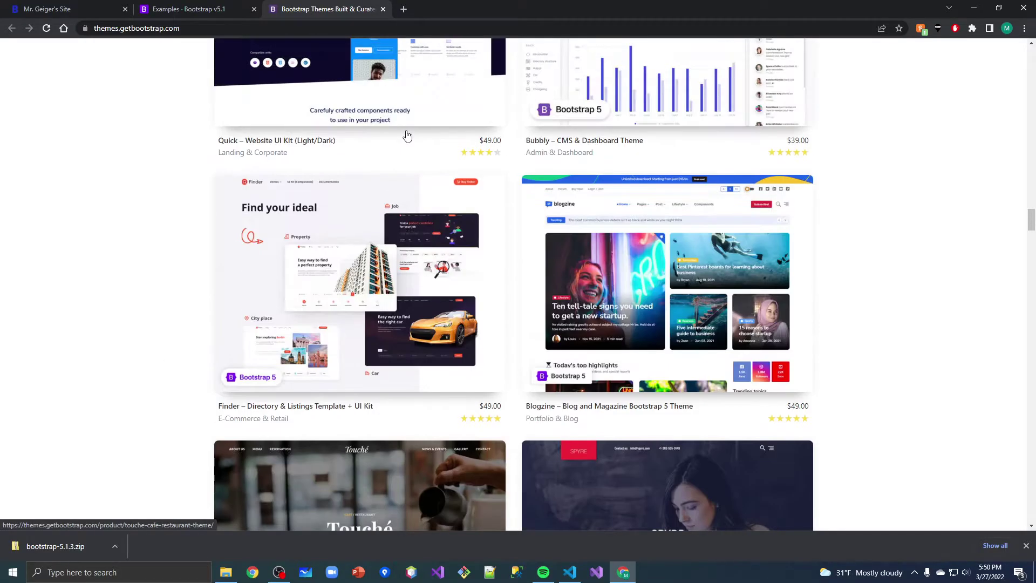
{"action": "scroll", "coordinate": [407, 137], "scroll_direction": "up", "scroll_amount": 3}
{"action": "scroll", "coordinate": [407, 136], "scroll_direction": "up", "scroll_amount": 3}
{"action": "scroll", "coordinate": [407, 136], "scroll_direction": "up", "scroll_amount": 4}
{"action": "scroll", "coordinate": [567, 202], "scroll_direction": "down", "scroll_amount": 2}
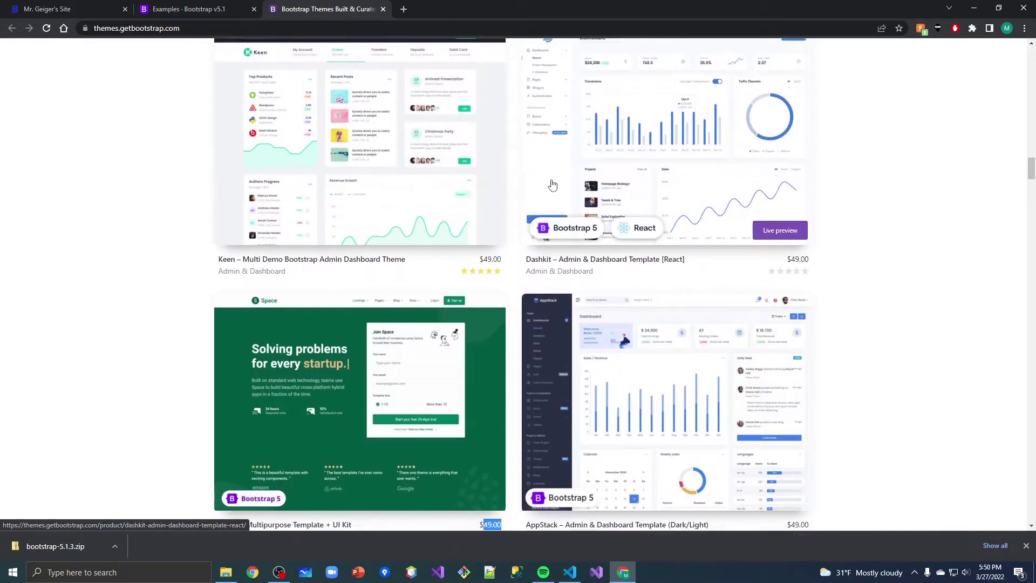
{"action": "scroll", "coordinate": [783, 222], "scroll_direction": "down", "scroll_amount": 3}
{"action": "left_click_drag", "start_coordinate": [1031, 198], "coordinate": [1031, 440]}
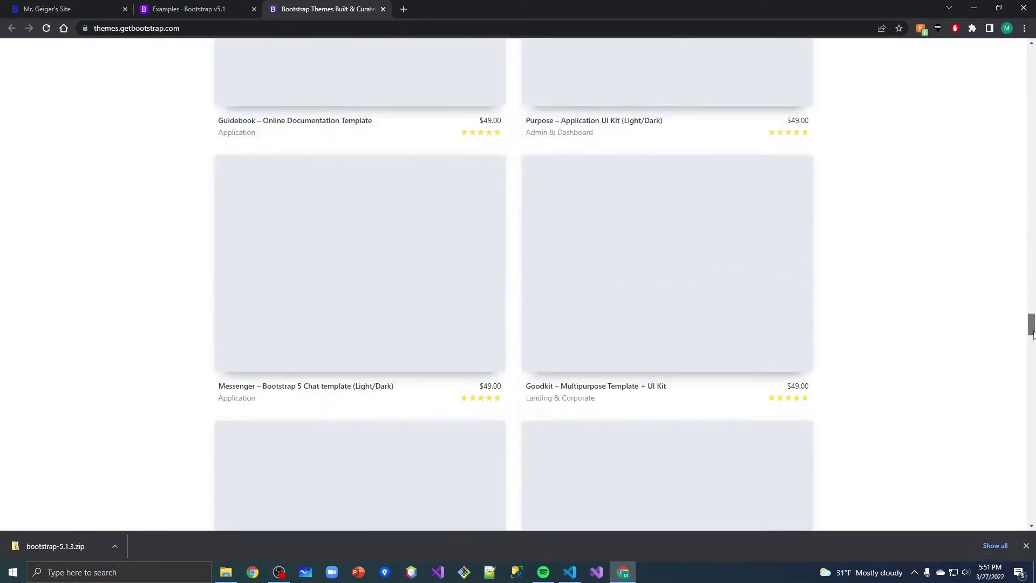
{"action": "scroll", "coordinate": [946, 415], "scroll_direction": "down", "scroll_amount": 4}
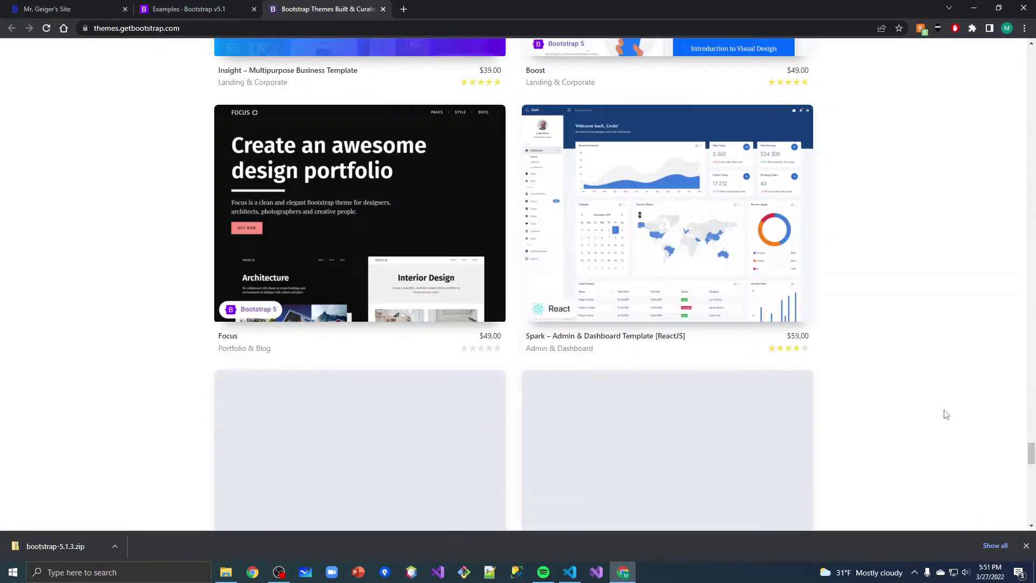
{"action": "scroll", "coordinate": [946, 414], "scroll_direction": "down", "scroll_amount": 4}
{"action": "scroll", "coordinate": [946, 414], "scroll_direction": "down", "scroll_amount": 3}
{"action": "scroll", "coordinate": [946, 415], "scroll_direction": "up", "scroll_amount": 3}
{"action": "scroll", "coordinate": [945, 415], "scroll_direction": "up", "scroll_amount": 3}
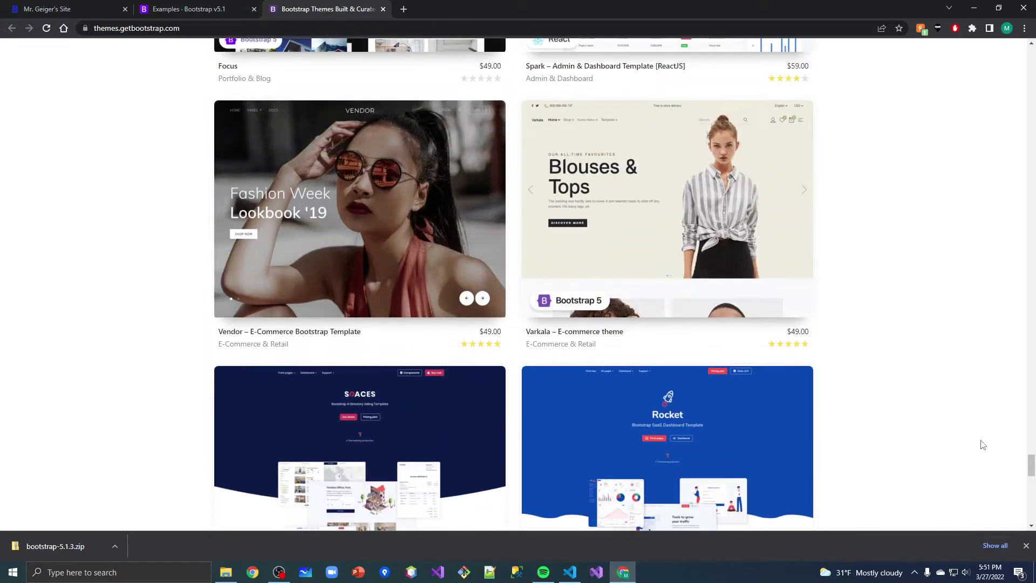
{"action": "mouse_move", "coordinate": [1030, 465]}
{"action": "left_mouse_down"}
{"action": "mouse_move", "coordinate": [1031, 103]}
{"action": "mouse_move", "coordinate": [993, 49]}
{"action": "left_mouse_up"}
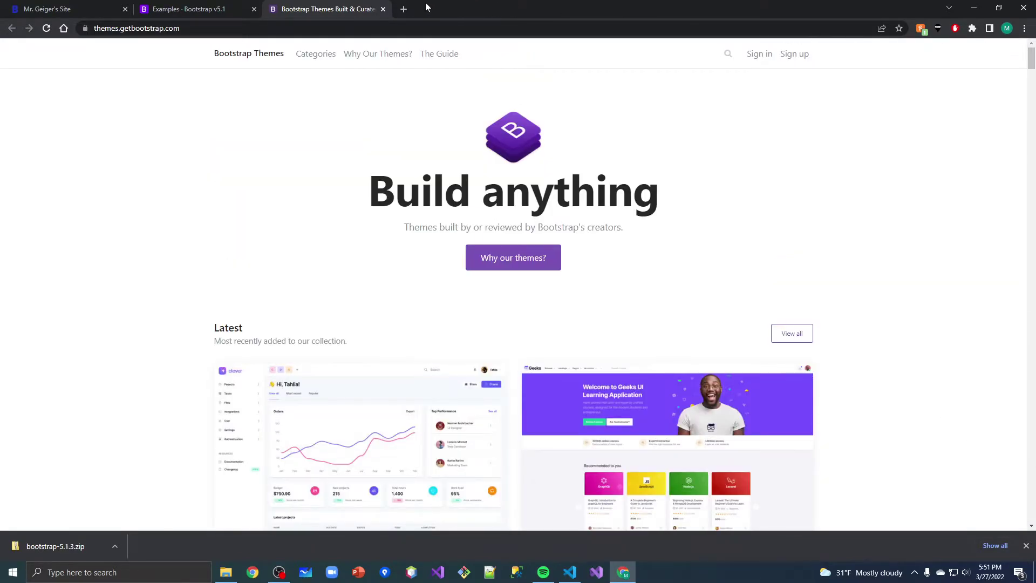
Search Google for "bootstrap theme free" in a new tab and open the Start Bootstrap result
{"action": "left_click", "coordinate": [403, 9]}
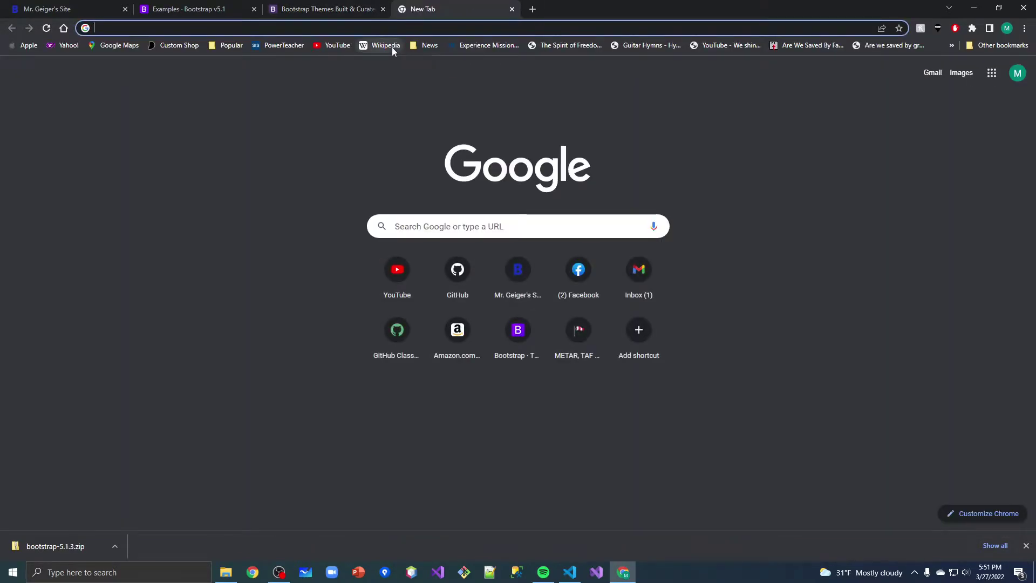
{"action": "type", "text": "bootstrap"}
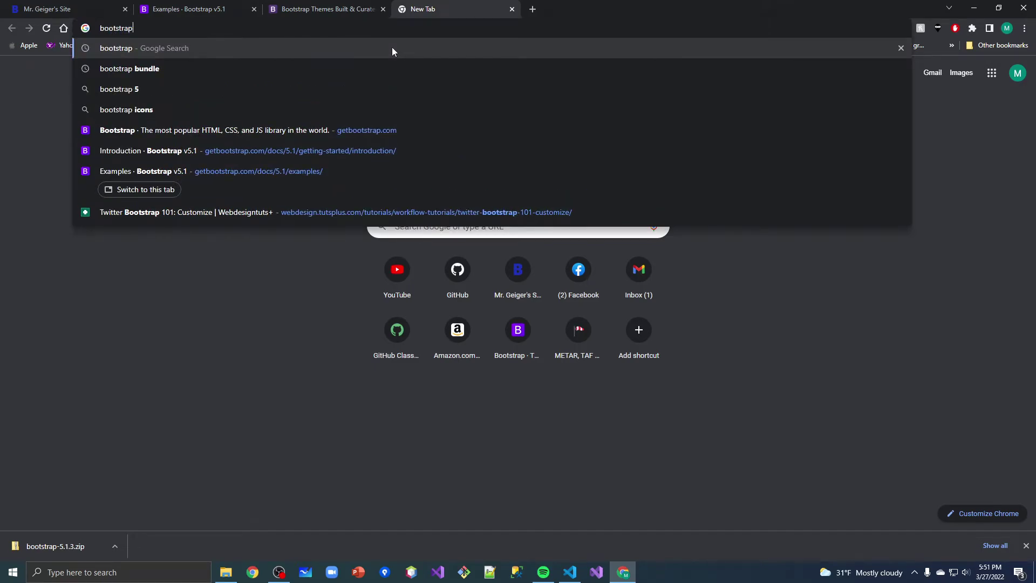
{"action": "type", "text": " theme f"}
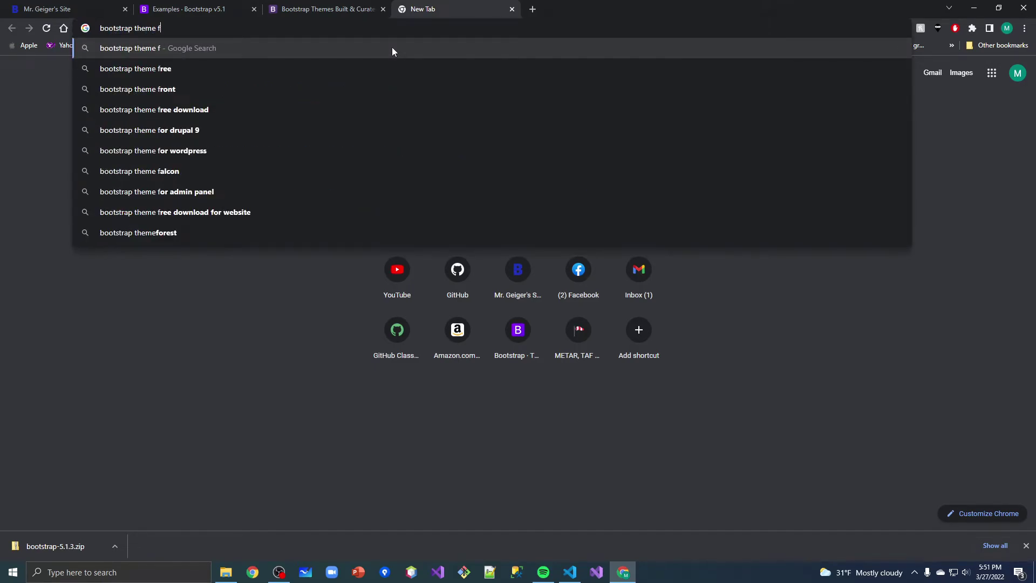
{"action": "type", "text": "ree"}
{"action": "key", "text": "Return"}
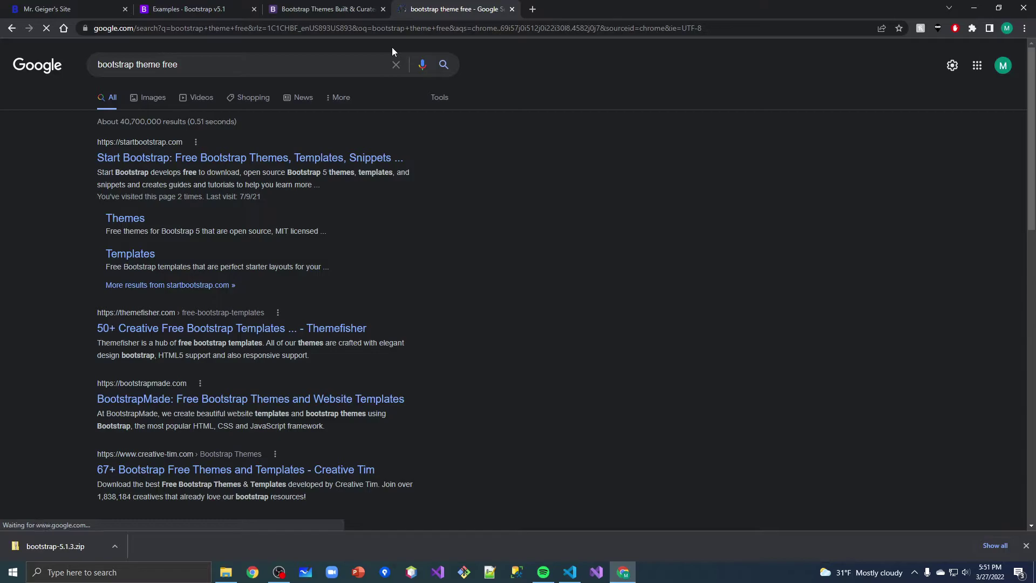
{"action": "left_click", "coordinate": [165, 158]}
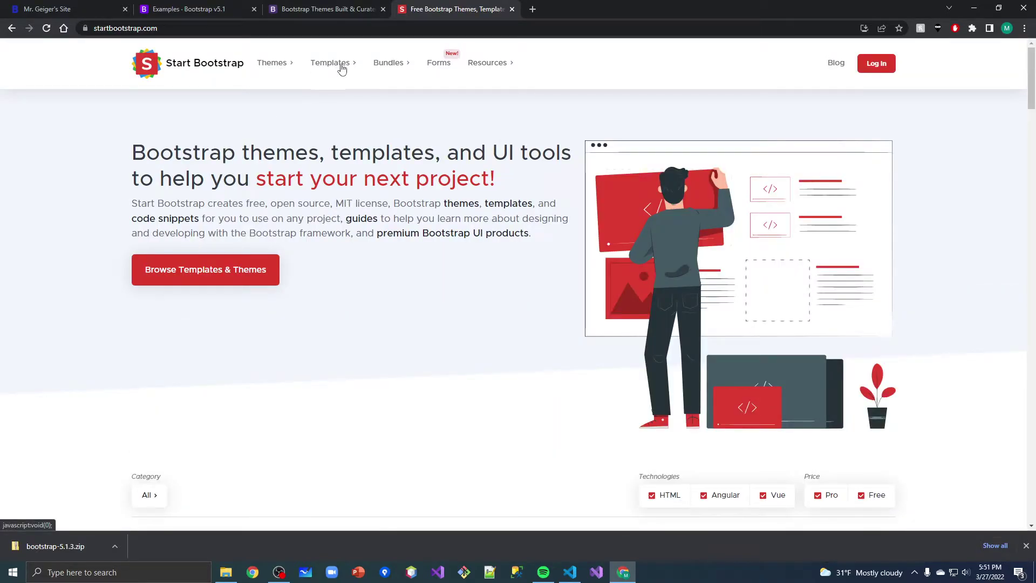
Browse all Start Bootstrap themes and open the Grayscale theme's detail page
{"action": "left_click", "coordinate": [271, 65]}
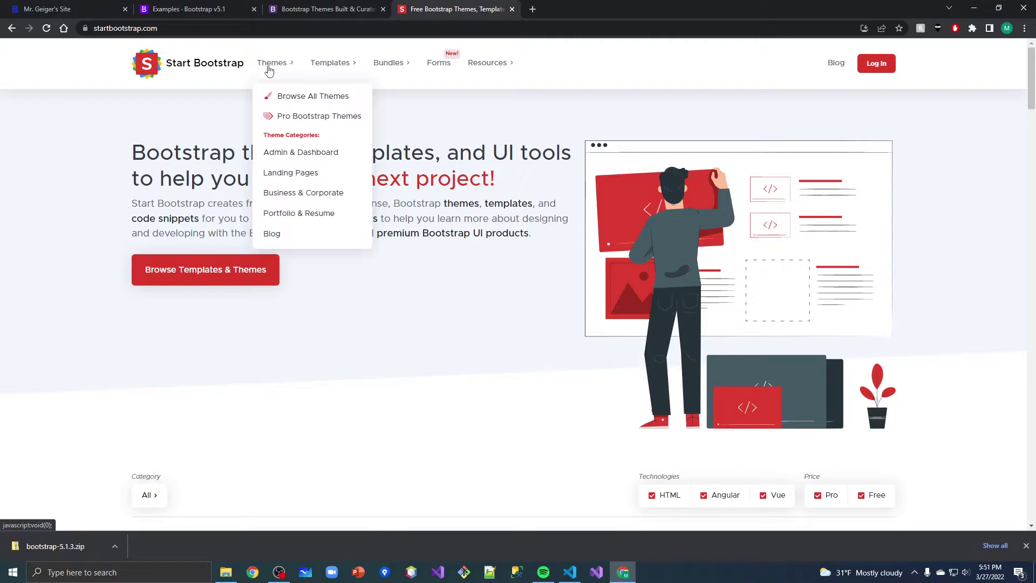
{"action": "left_click", "coordinate": [292, 99]}
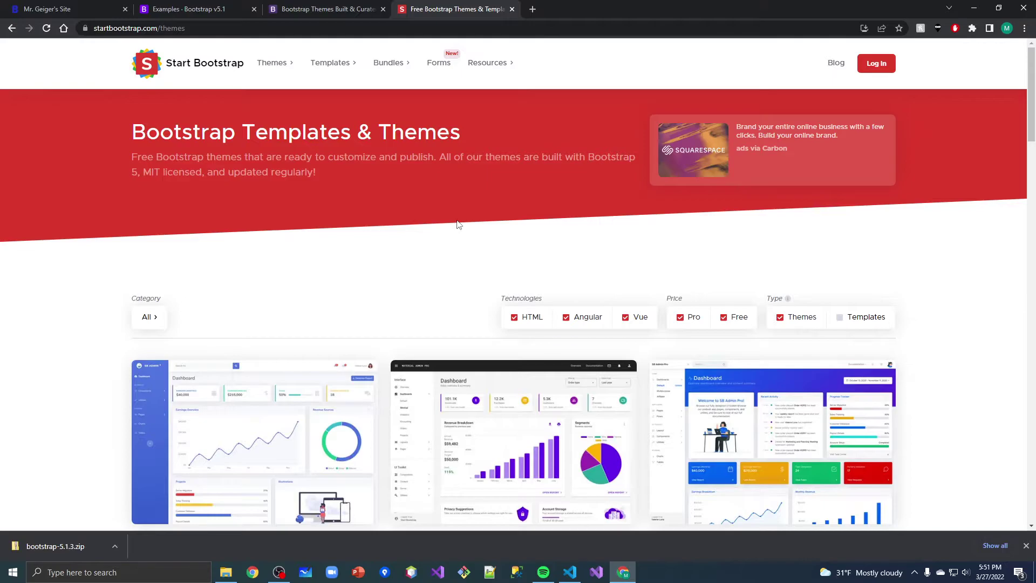
{"action": "scroll", "coordinate": [379, 157], "scroll_direction": "down", "scroll_amount": 4}
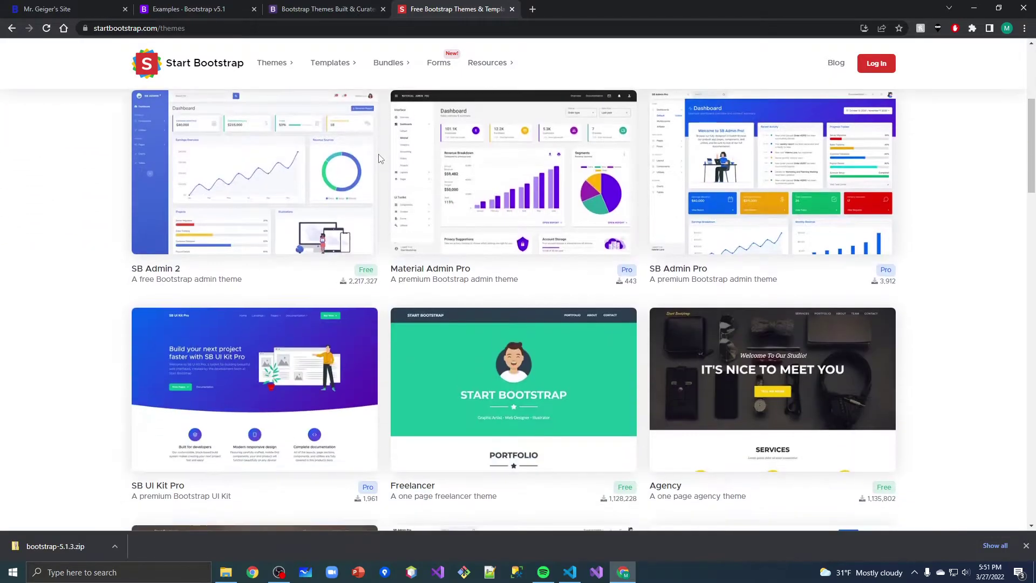
{"action": "scroll", "coordinate": [378, 157], "scroll_direction": "down", "scroll_amount": 3}
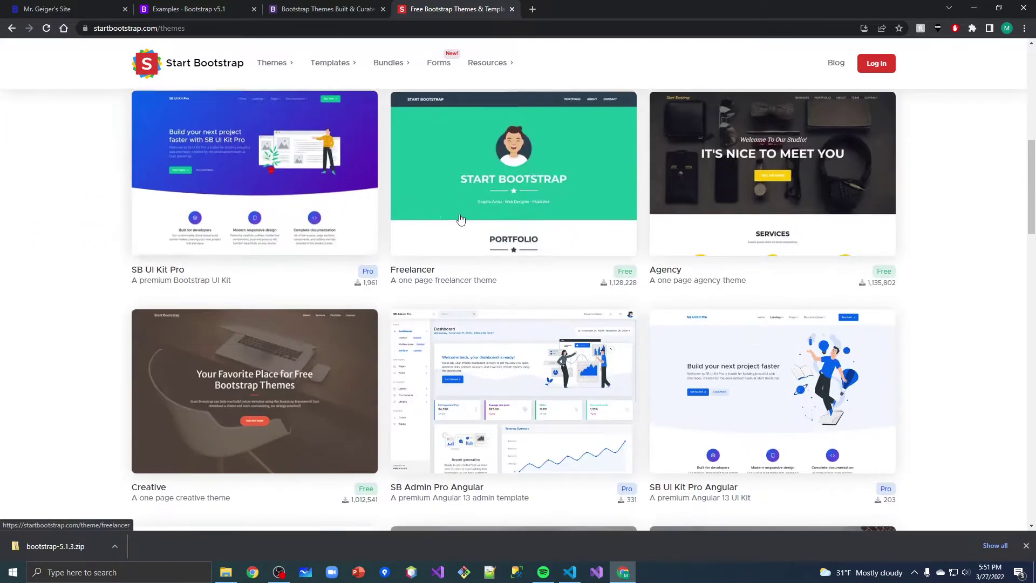
{"action": "scroll", "coordinate": [502, 180], "scroll_direction": "down", "scroll_amount": 4}
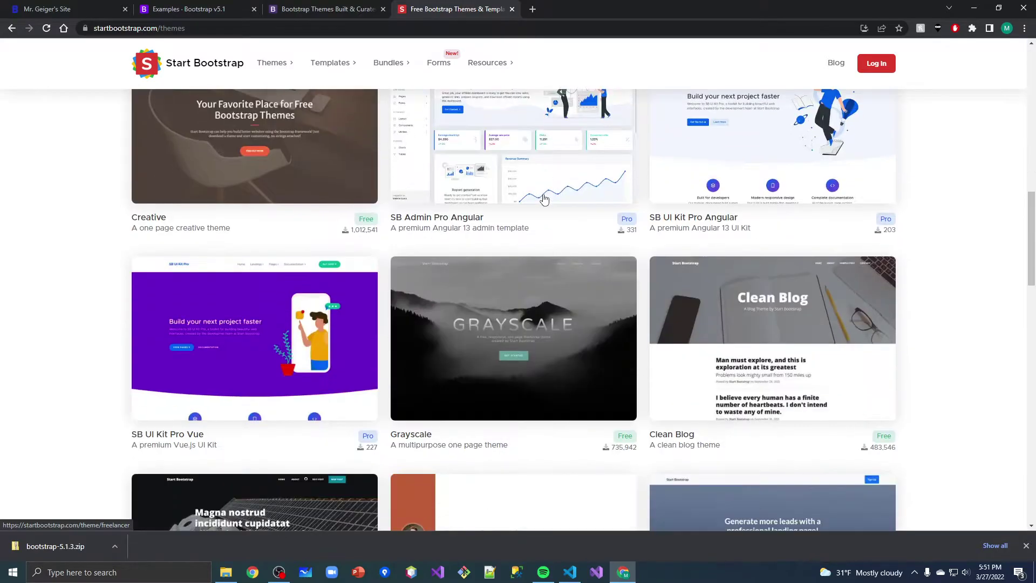
{"action": "scroll", "coordinate": [544, 199], "scroll_direction": "down", "scroll_amount": 4}
{"action": "scroll", "coordinate": [545, 199], "scroll_direction": "up", "scroll_amount": 2}
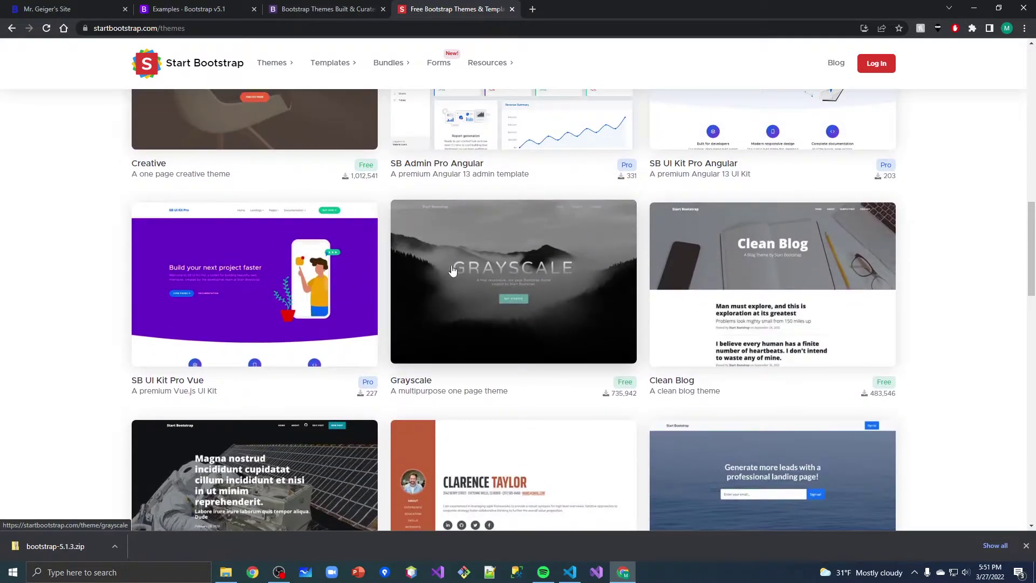
{"action": "left_click", "coordinate": [475, 283]}
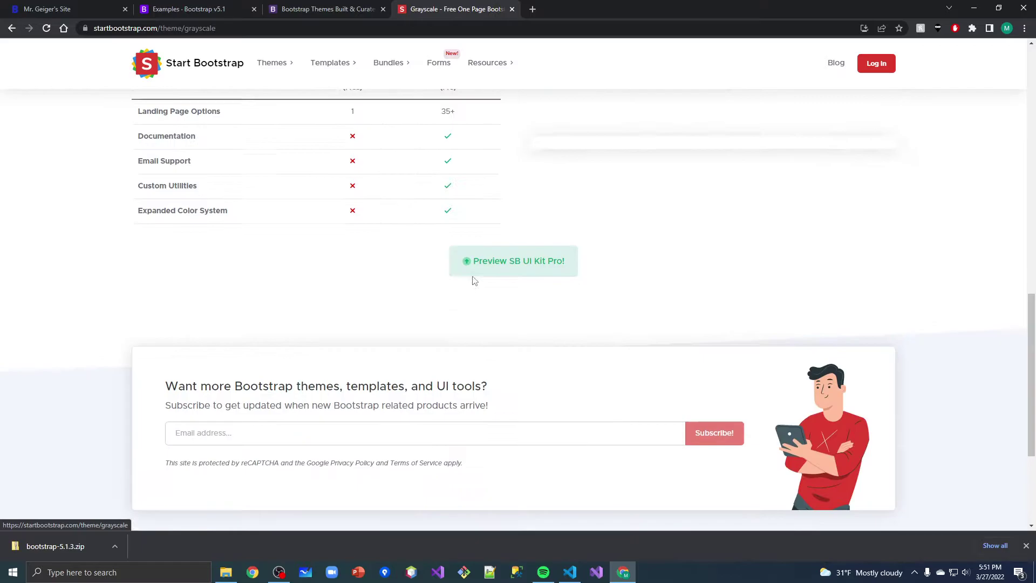
Open the Grayscale live preview and jump through its About, Projects and Contact sections
{"action": "left_click", "coordinate": [396, 281]}
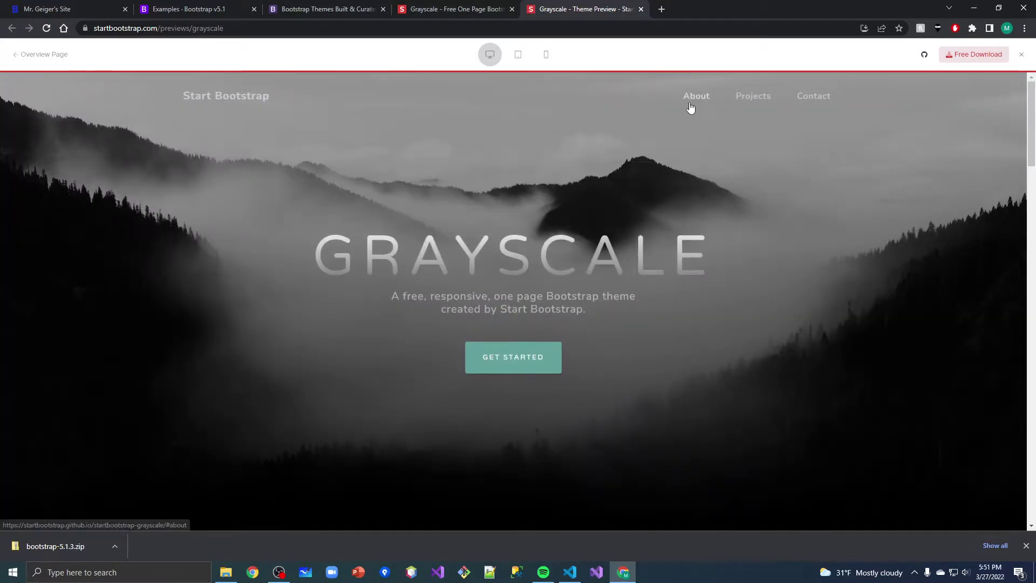
{"action": "left_click", "coordinate": [695, 95]}
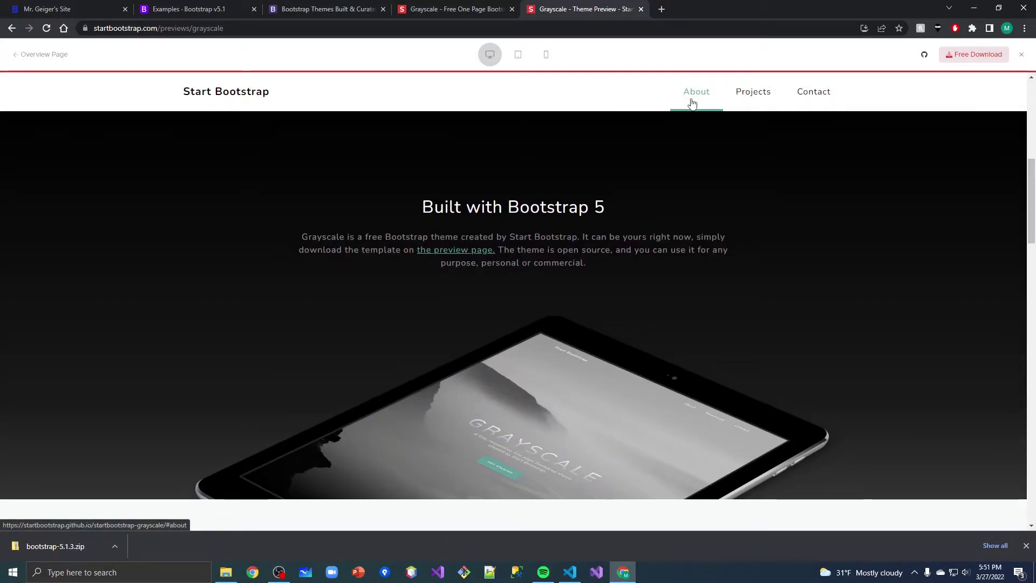
{"action": "left_click", "coordinate": [763, 98]}
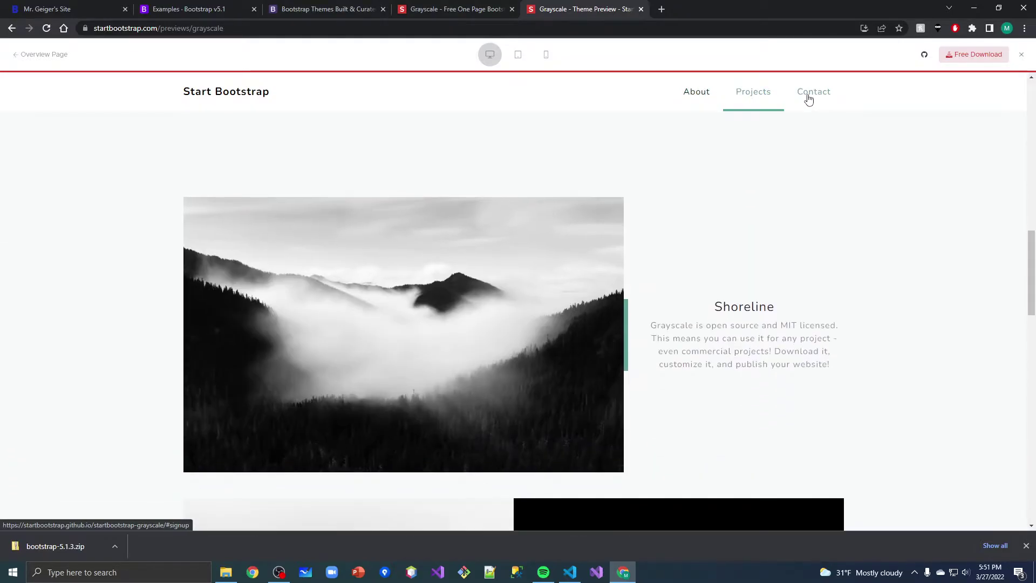
{"action": "left_click", "coordinate": [811, 94]}
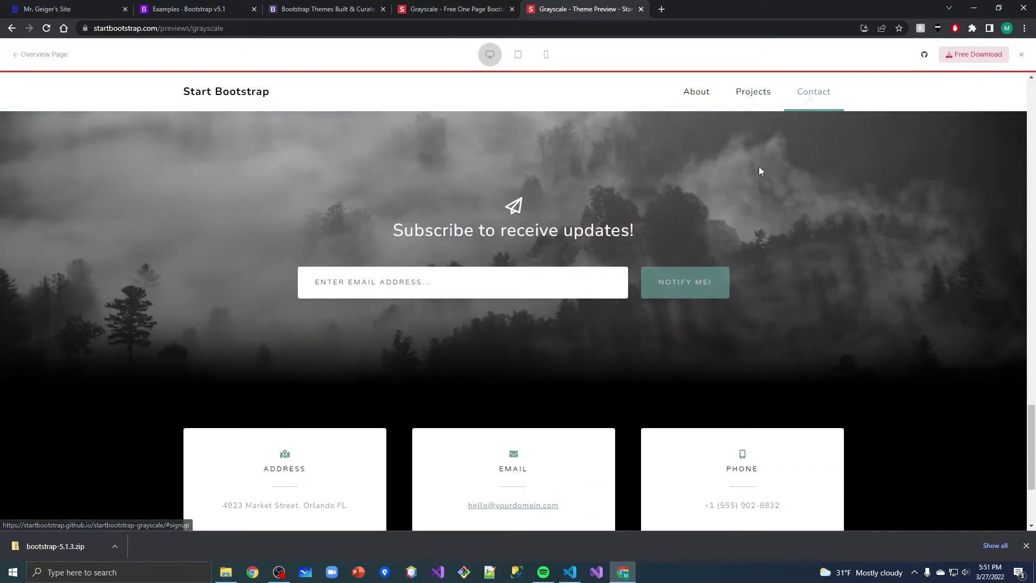
{"action": "scroll", "coordinate": [759, 166], "scroll_direction": "down", "scroll_amount": 5}
{"action": "scroll", "coordinate": [757, 170], "scroll_direction": "up", "scroll_amount": 1}
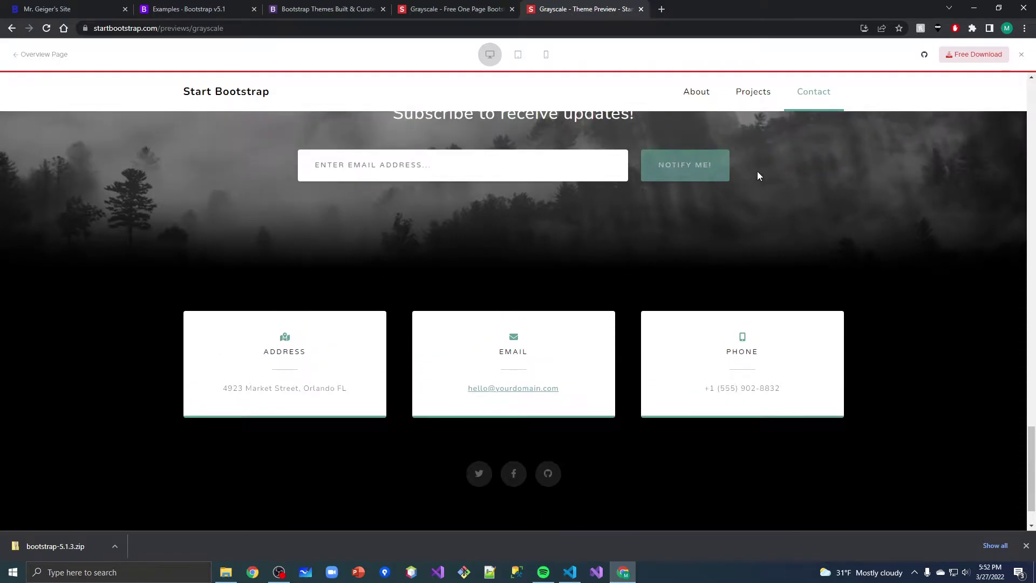
{"action": "scroll", "coordinate": [704, 347], "scroll_direction": "up", "scroll_amount": 5}
{"action": "scroll", "coordinate": [700, 335], "scroll_direction": "up", "scroll_amount": 8}
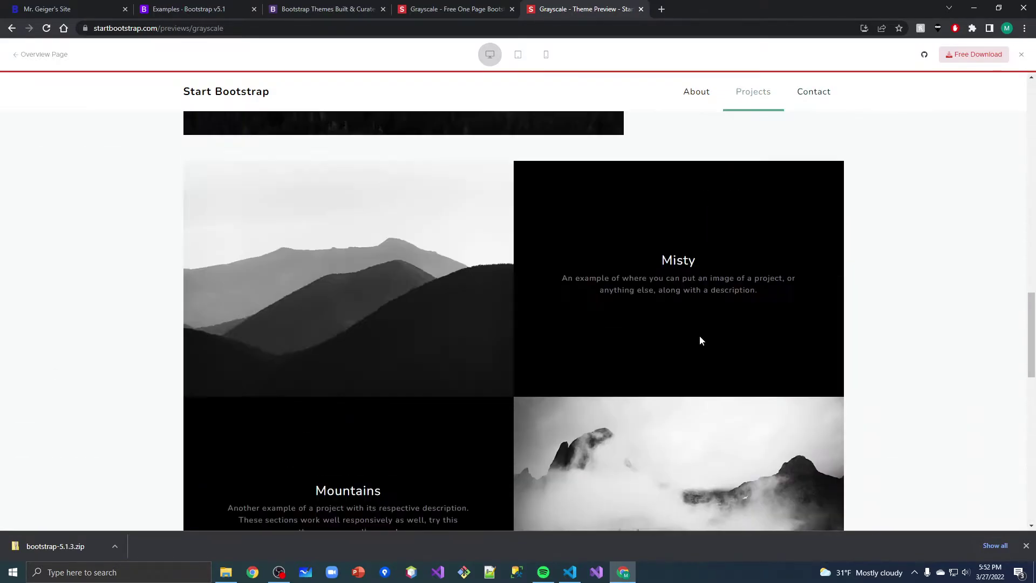
{"action": "scroll", "coordinate": [695, 332], "scroll_direction": "up", "scroll_amount": 5}
{"action": "scroll", "coordinate": [693, 319], "scroll_direction": "up", "scroll_amount": 3}
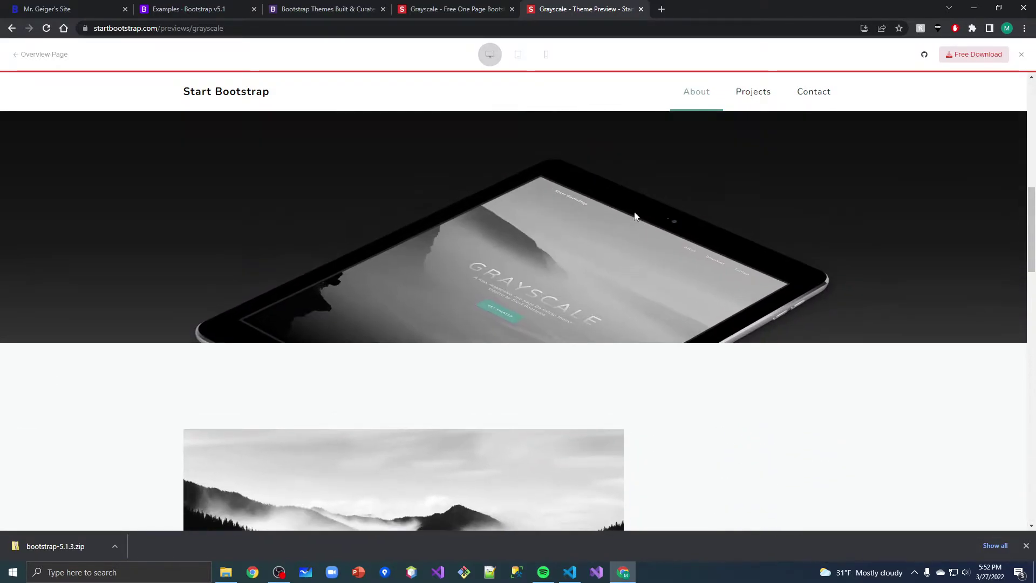
View the Grayscale preview at tablet and mobile widths, then back at desktop width
{"action": "left_click", "coordinate": [517, 57]}
{"action": "scroll", "coordinate": [560, 220], "scroll_direction": "up", "scroll_amount": 8}
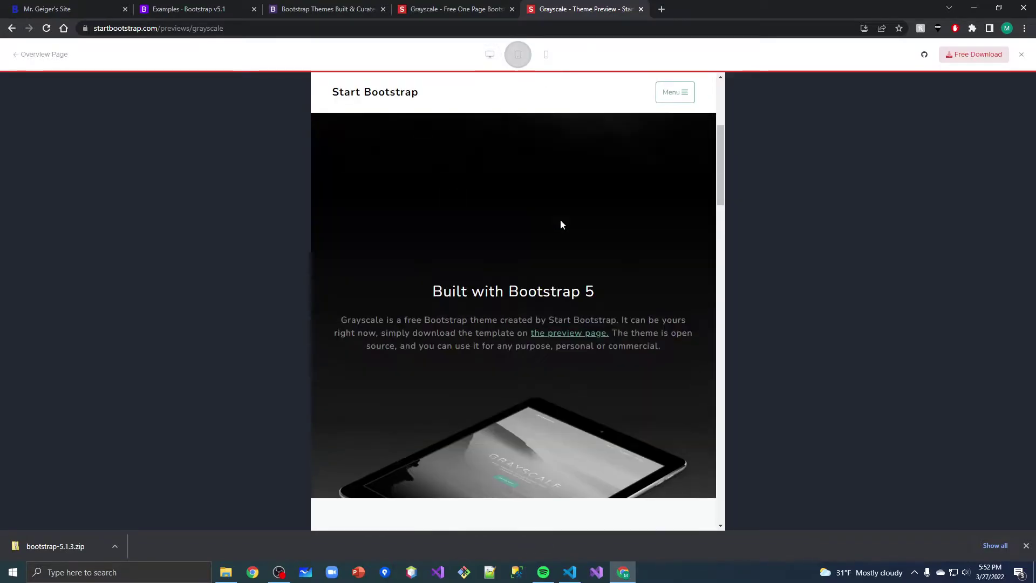
{"action": "left_click", "coordinate": [545, 55]}
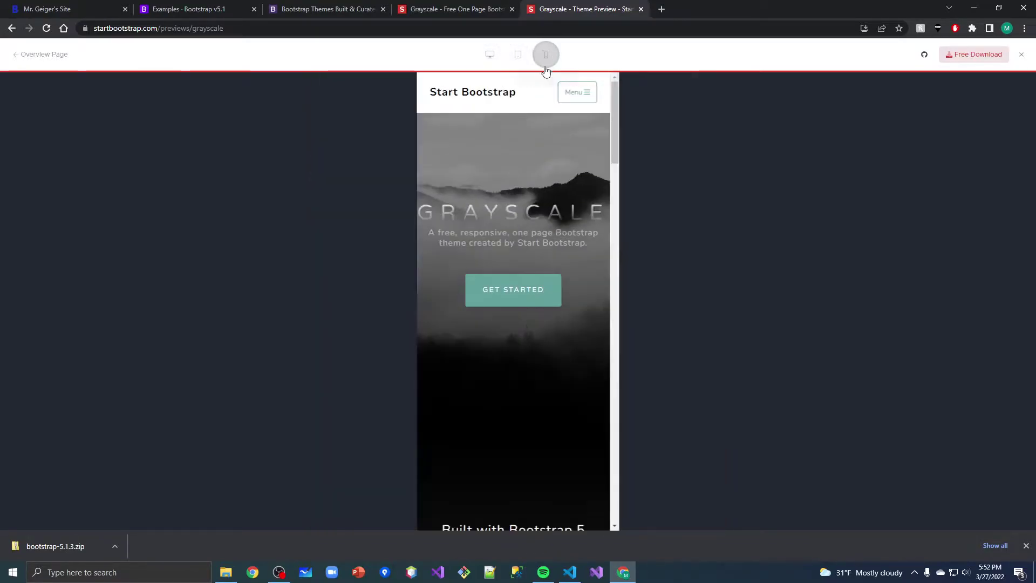
{"action": "scroll", "coordinate": [584, 201], "scroll_direction": "down", "scroll_amount": 2}
{"action": "mouse_move", "coordinate": [614, 138]}
{"action": "left_mouse_down"}
{"action": "mouse_move", "coordinate": [632, 264]}
{"action": "mouse_move", "coordinate": [638, 506]}
{"action": "mouse_move", "coordinate": [621, 139]}
{"action": "left_mouse_up"}
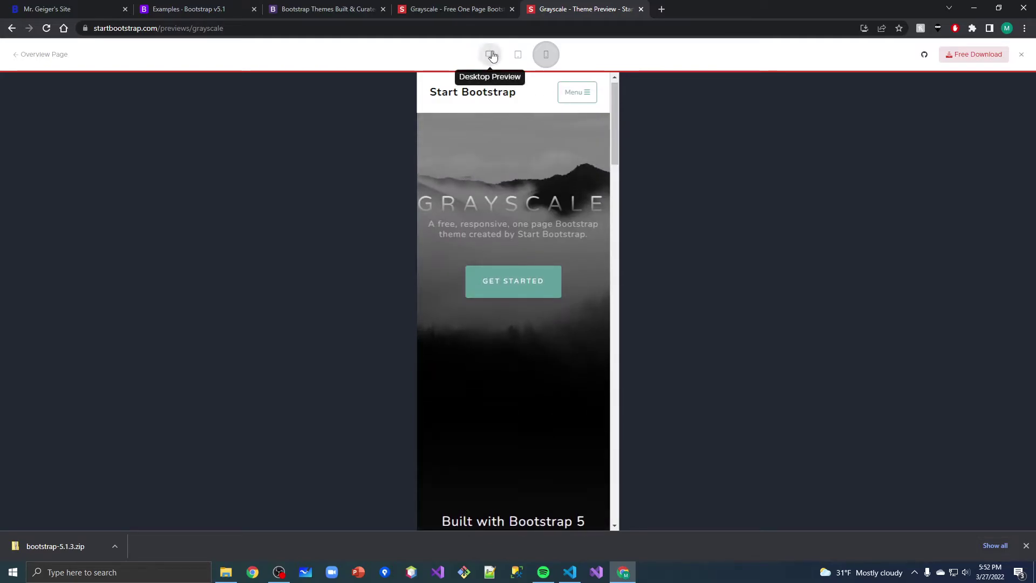
{"action": "left_click", "coordinate": [489, 53]}
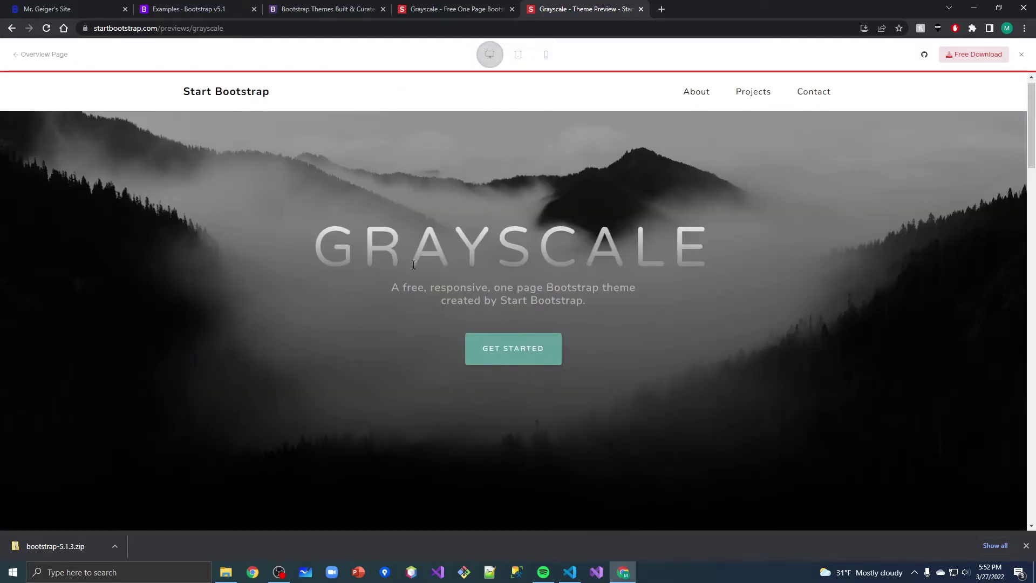
Download the free Grayscale theme zip and open it from Chrome's download bar
{"action": "left_click", "coordinate": [966, 57]}
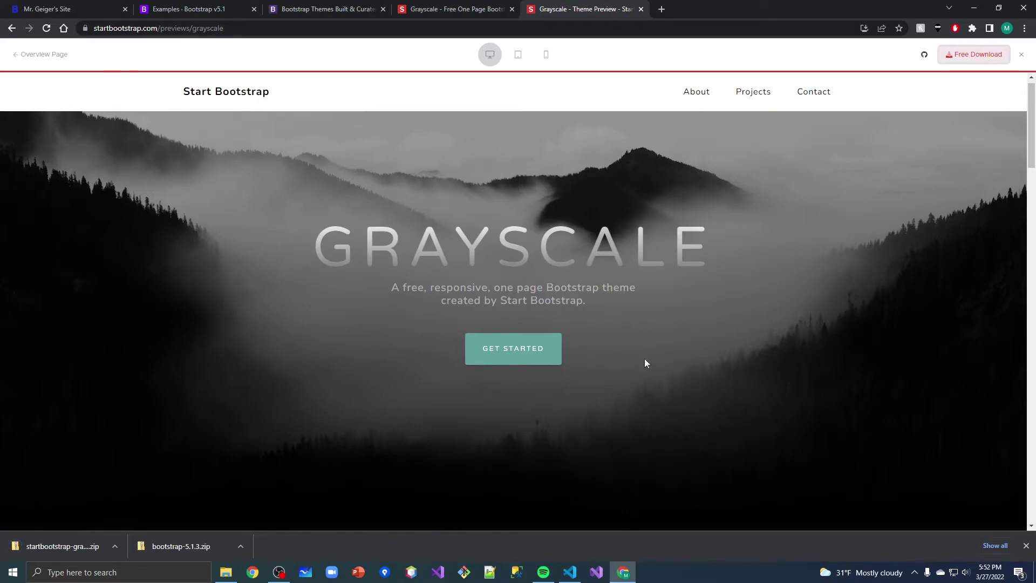
{"action": "scroll", "coordinate": [165, 297], "scroll_direction": "down", "scroll_amount": 5}
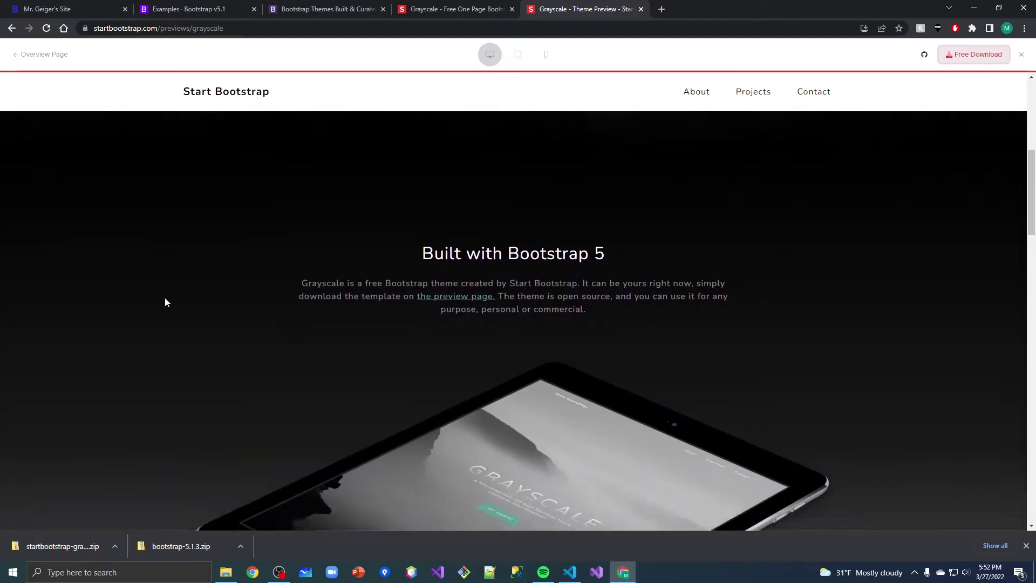
{"action": "scroll", "coordinate": [165, 298], "scroll_direction": "down", "scroll_amount": 4}
{"action": "scroll", "coordinate": [166, 304], "scroll_direction": "up", "scroll_amount": 3}
{"action": "scroll", "coordinate": [167, 303], "scroll_direction": "up", "scroll_amount": 5}
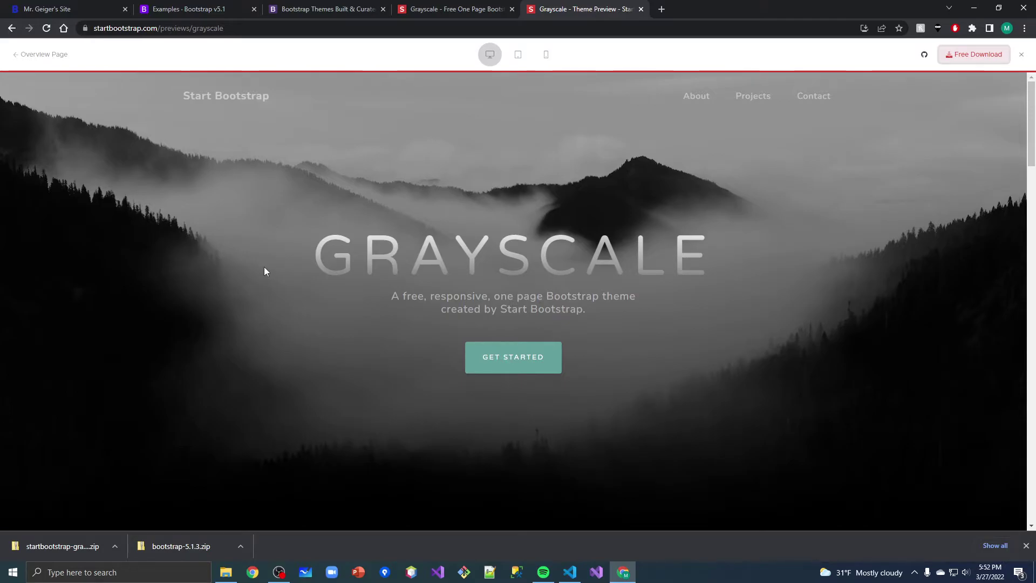
{"action": "scroll", "coordinate": [264, 271], "scroll_direction": "down", "scroll_amount": 4}
{"action": "scroll", "coordinate": [264, 271], "scroll_direction": "down", "scroll_amount": 4}
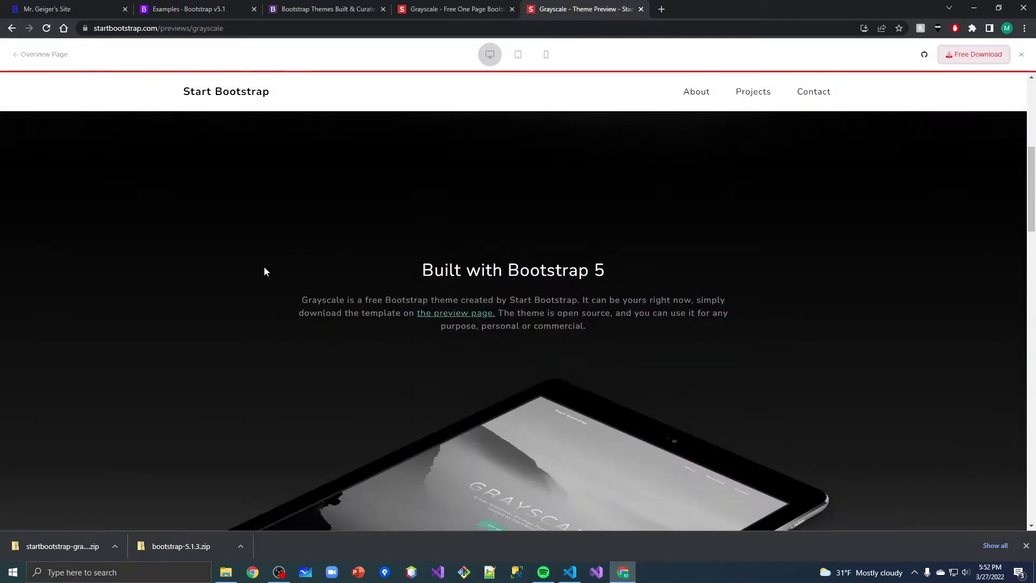
{"action": "scroll", "coordinate": [264, 271], "scroll_direction": "down", "scroll_amount": 4}
{"action": "scroll", "coordinate": [264, 271], "scroll_direction": "down", "scroll_amount": 4}
{"action": "scroll", "coordinate": [264, 271], "scroll_direction": "down", "scroll_amount": 1}
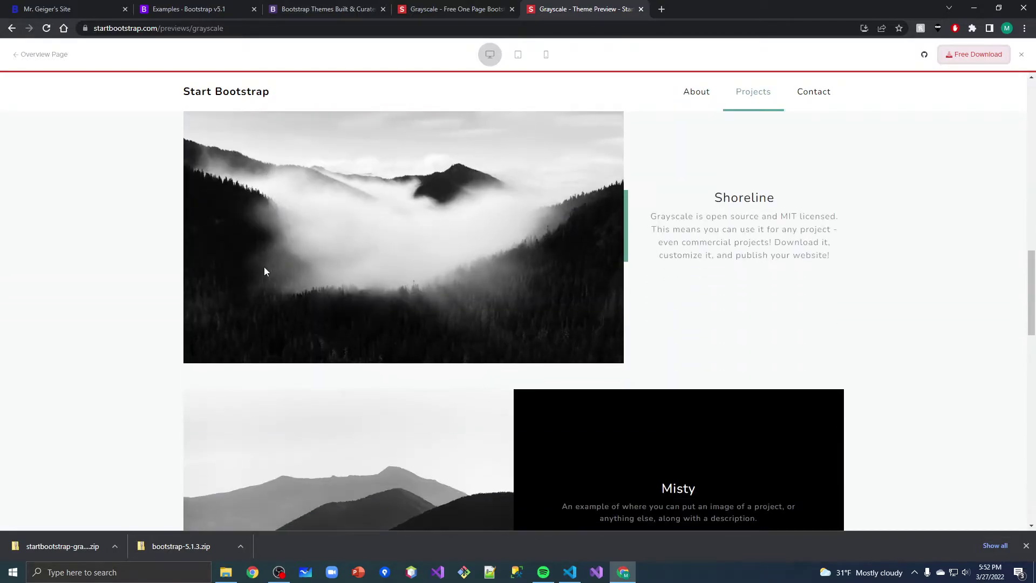
{"action": "scroll", "coordinate": [264, 271], "scroll_direction": "up", "scroll_amount": 1}
{"action": "left_click", "coordinate": [66, 546]}
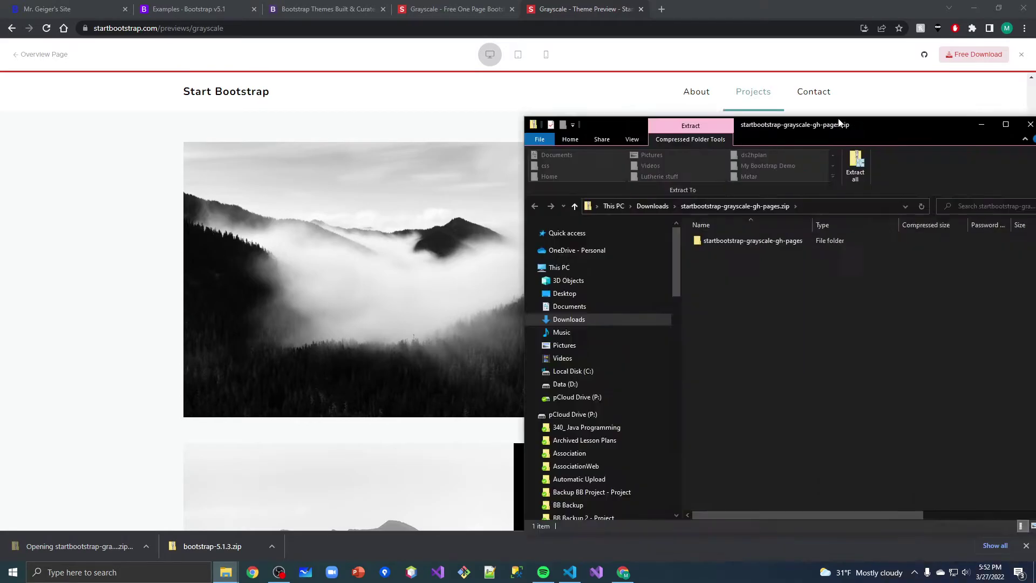
Look inside the Grayscale zip's js, css, assets and img folders
{"action": "left_click_drag", "start_coordinate": [844, 121], "coordinate": [415, 53]}
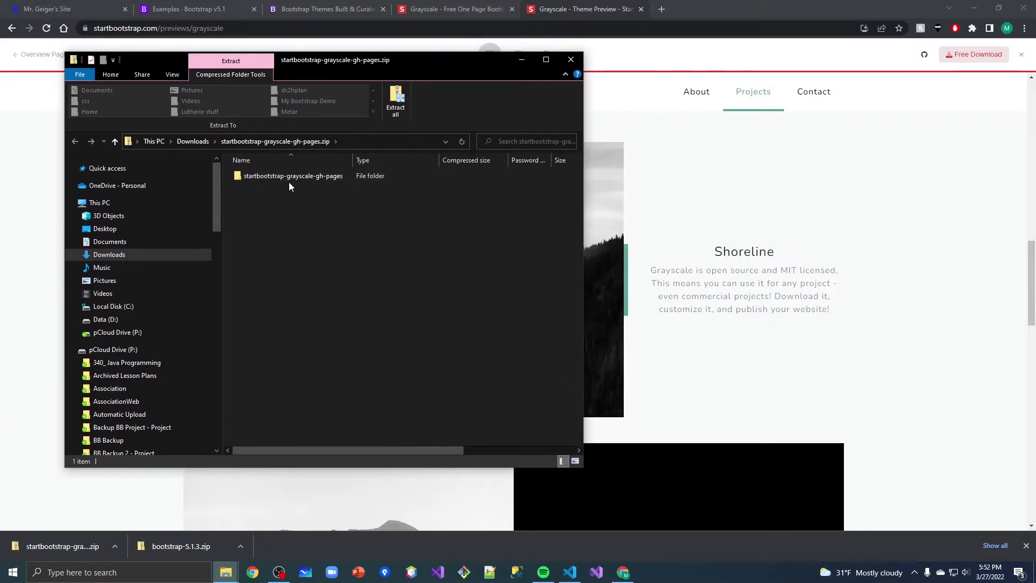
{"action": "double_click", "coordinate": [289, 177]}
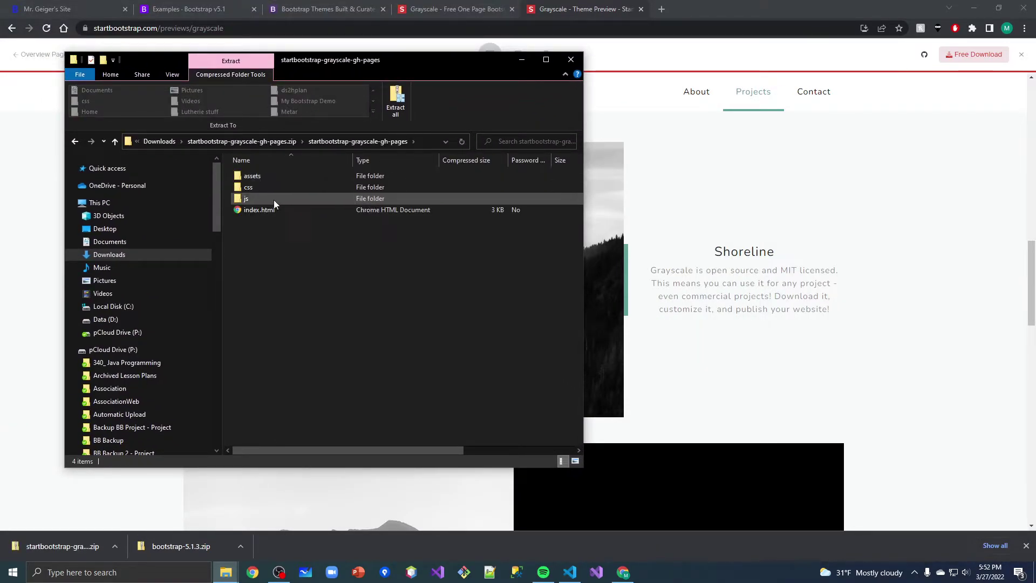
{"action": "double_click", "coordinate": [243, 198]}
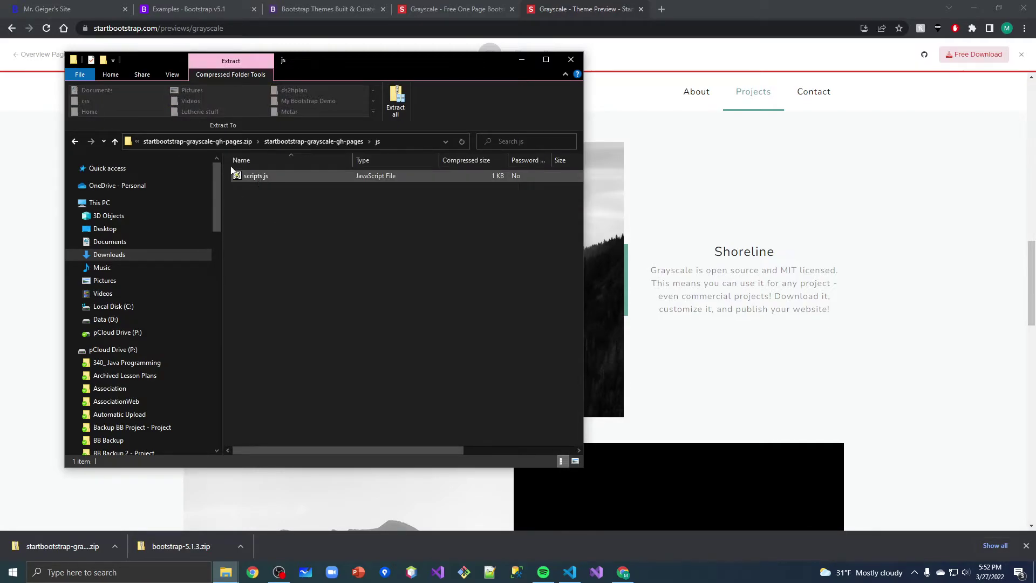
{"action": "left_click", "coordinate": [117, 141]}
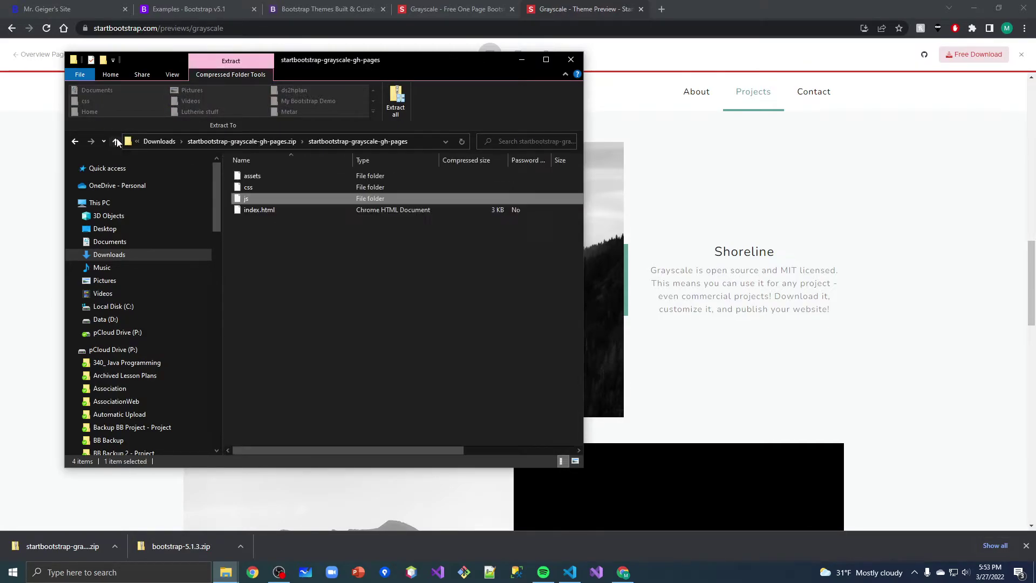
{"action": "double_click", "coordinate": [247, 187]}
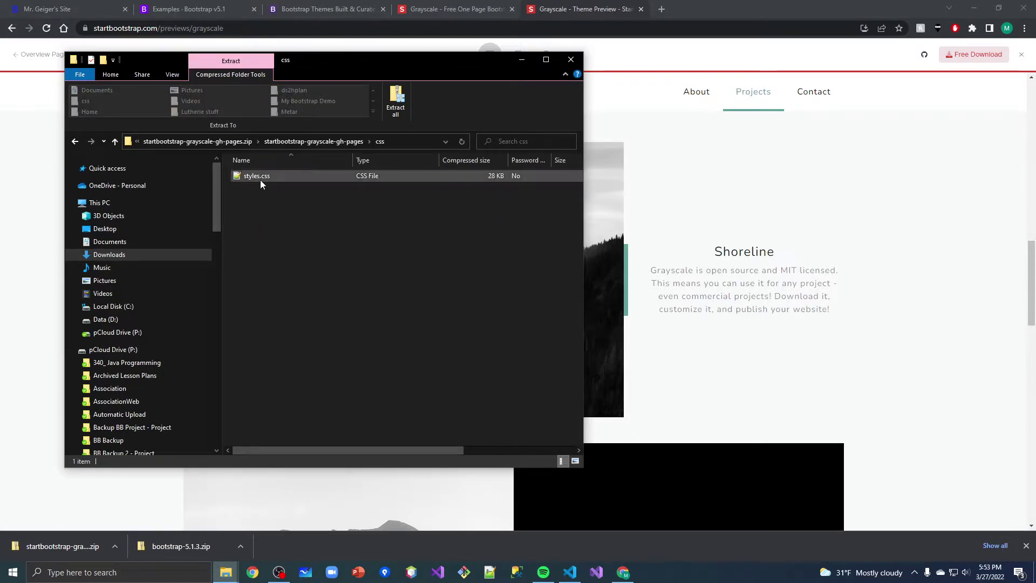
{"action": "left_click", "coordinate": [119, 142]}
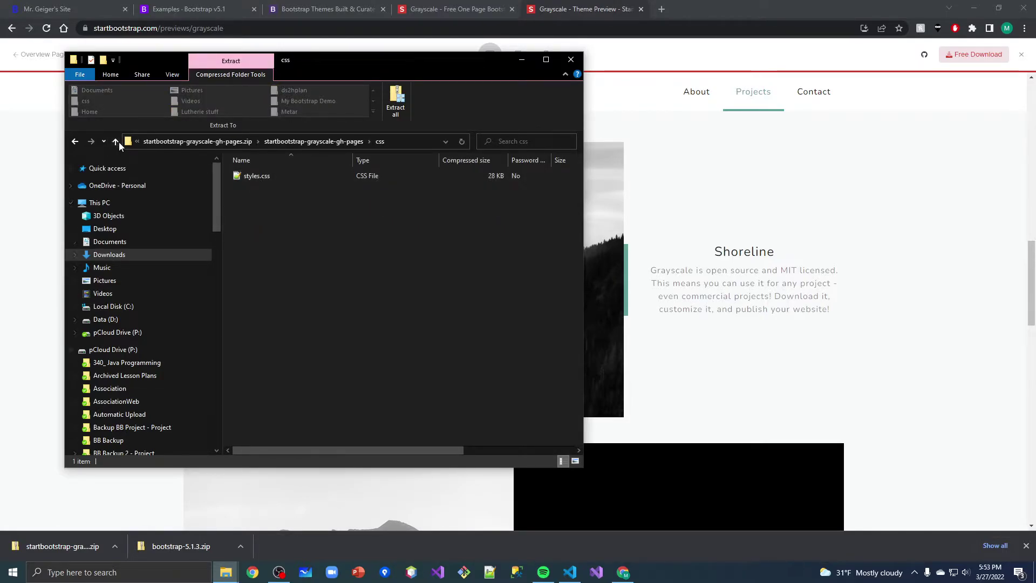
{"action": "double_click", "coordinate": [252, 176]}
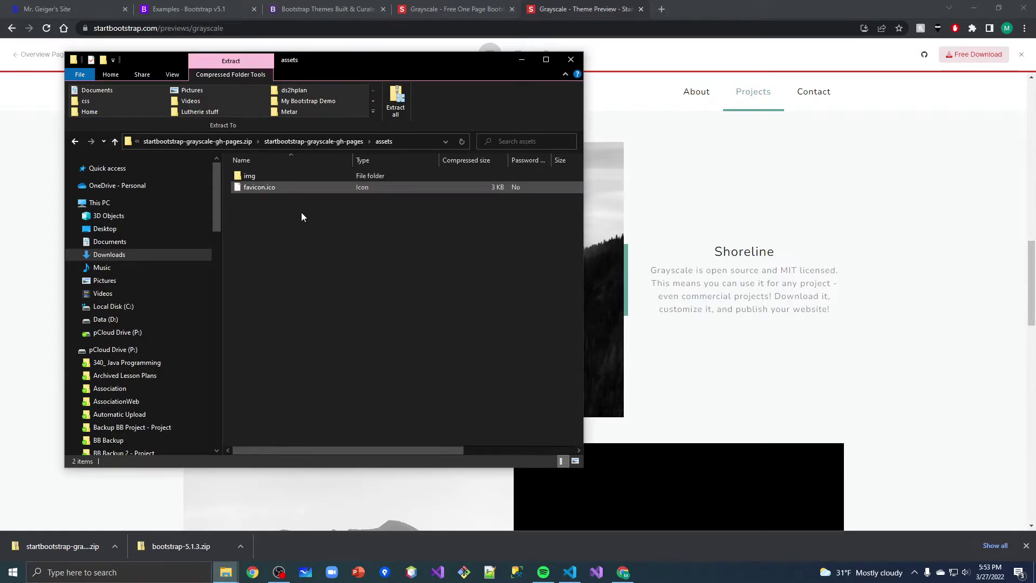
{"action": "double_click", "coordinate": [258, 176]}
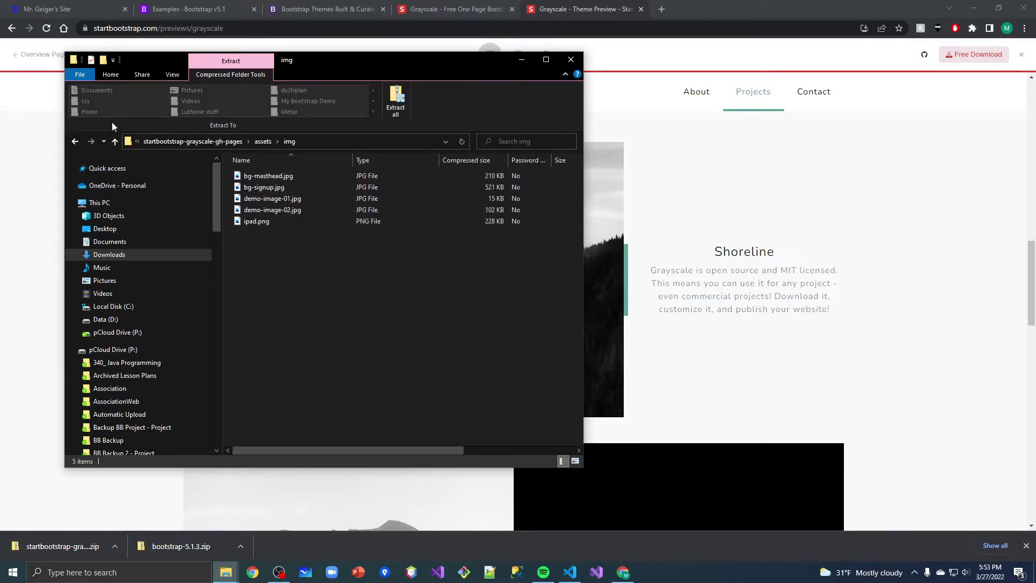
{"action": "left_click", "coordinate": [116, 142]}
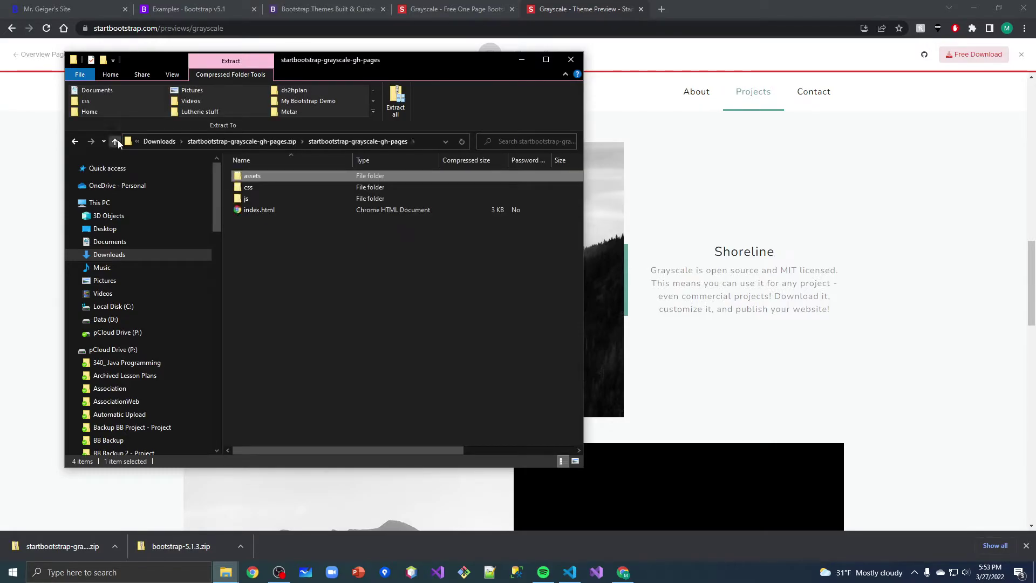
Open index.html from the zip as an unstyled page in Chrome, then close that tab
{"action": "right_click", "coordinate": [260, 209]}
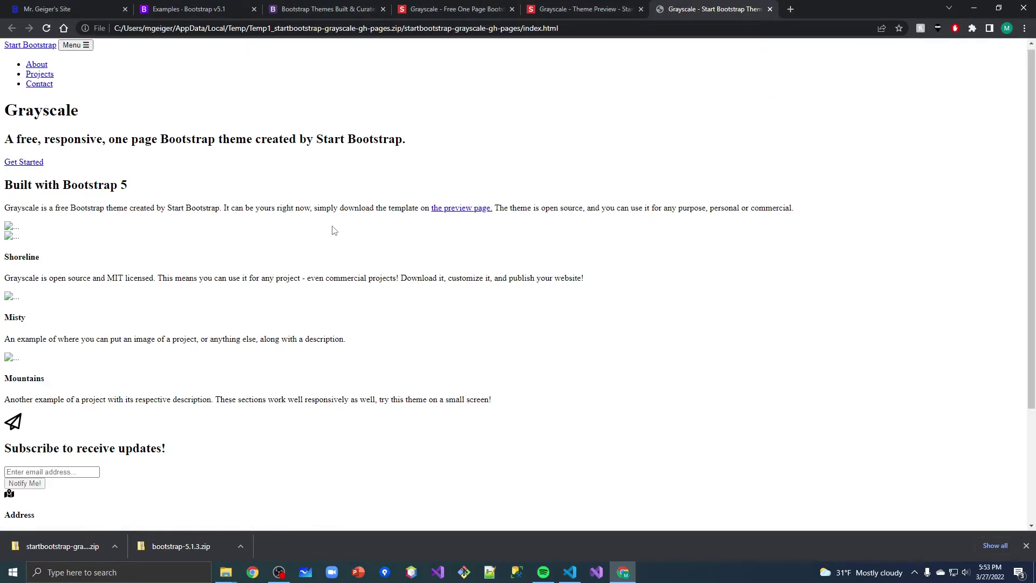
{"action": "scroll", "coordinate": [331, 231], "scroll_direction": "down", "scroll_amount": 1}
{"action": "left_click", "coordinate": [770, 8]}
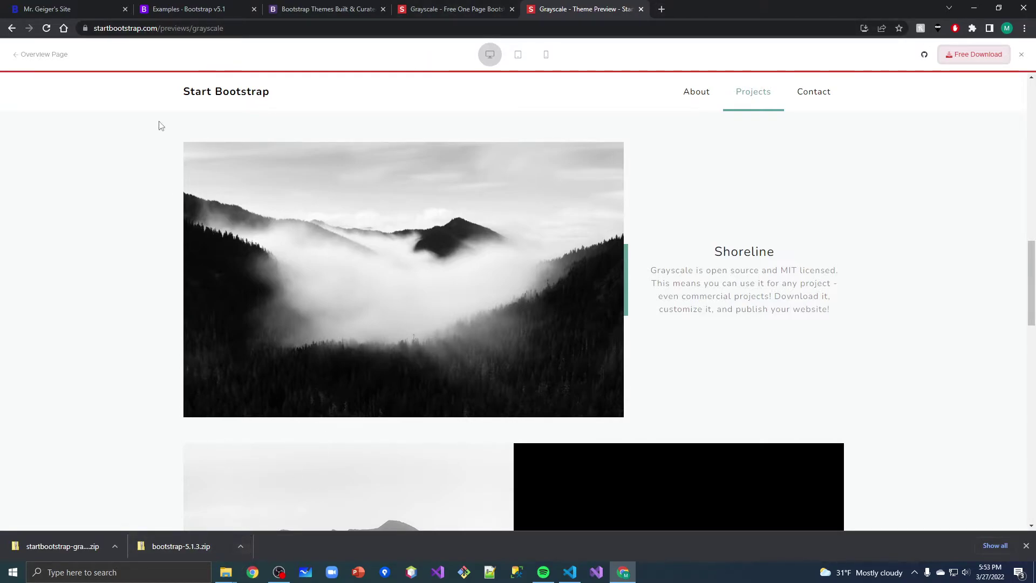
Show the Grayscale zip in Downloads and extract all its files there
{"action": "left_click", "coordinate": [240, 546]}
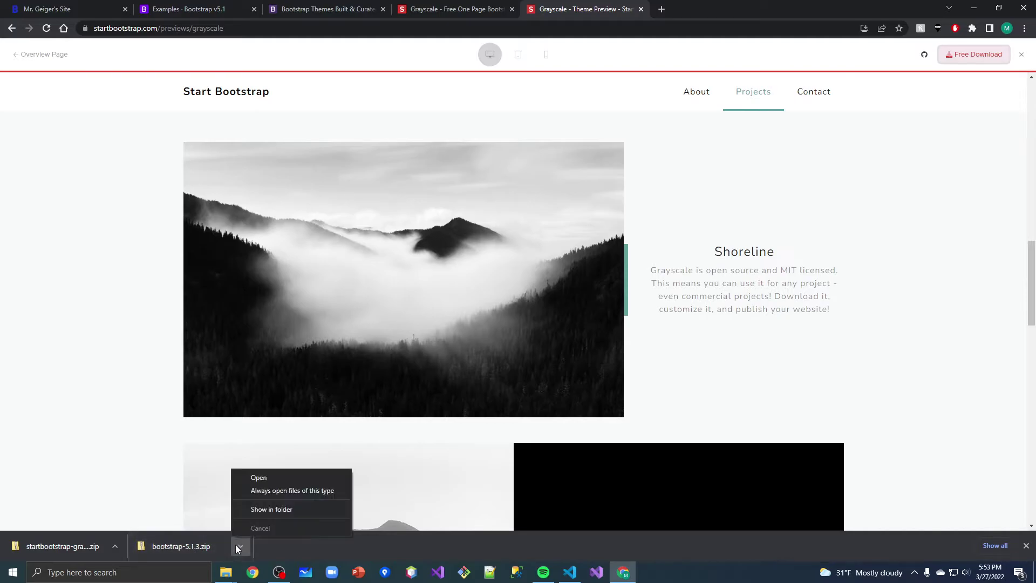
{"action": "left_click", "coordinate": [254, 521]}
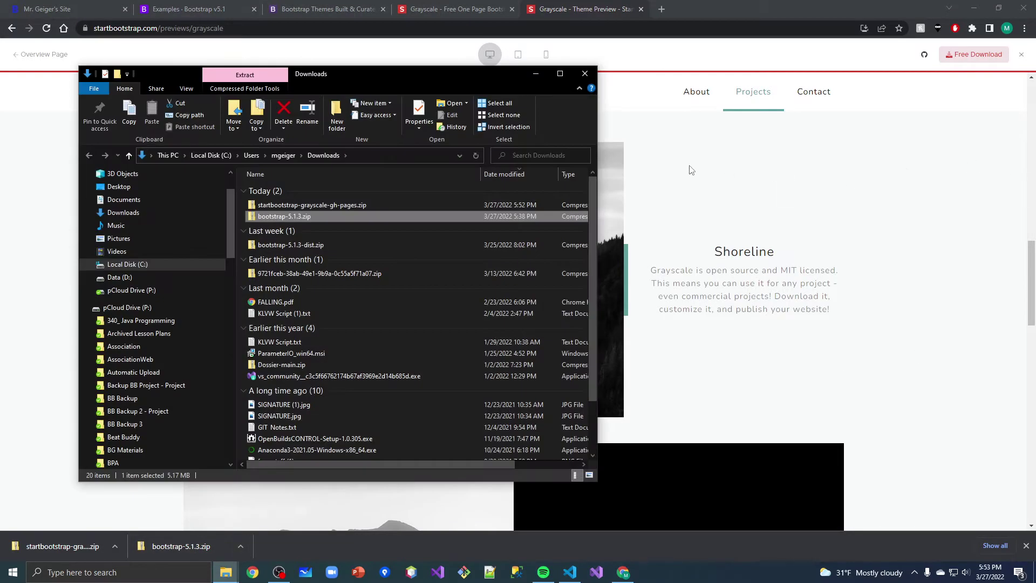
{"action": "mouse_move", "coordinate": [283, 217]}
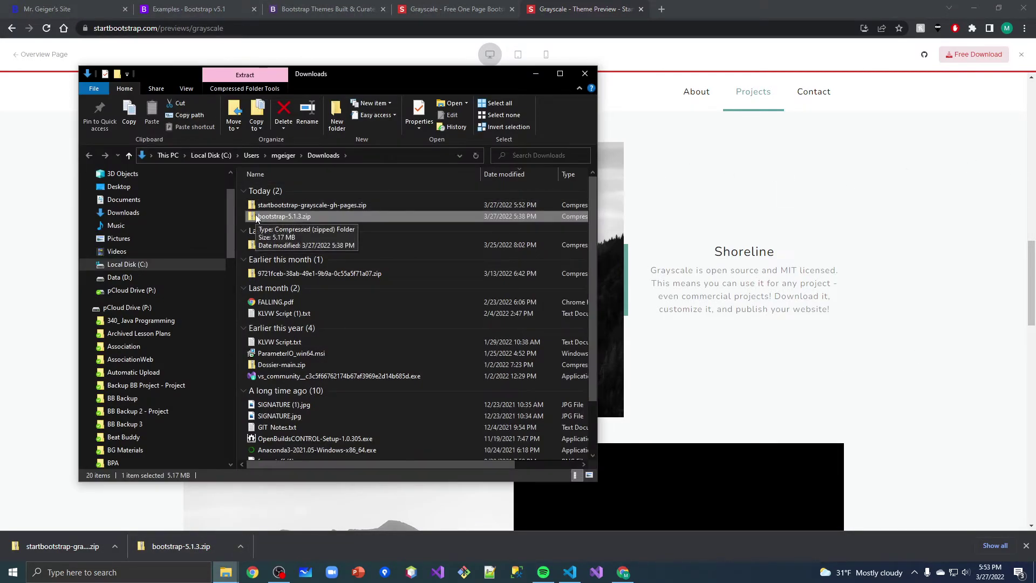
{"action": "left_click", "coordinate": [264, 206]}
{"action": "right_click", "coordinate": [264, 209]}
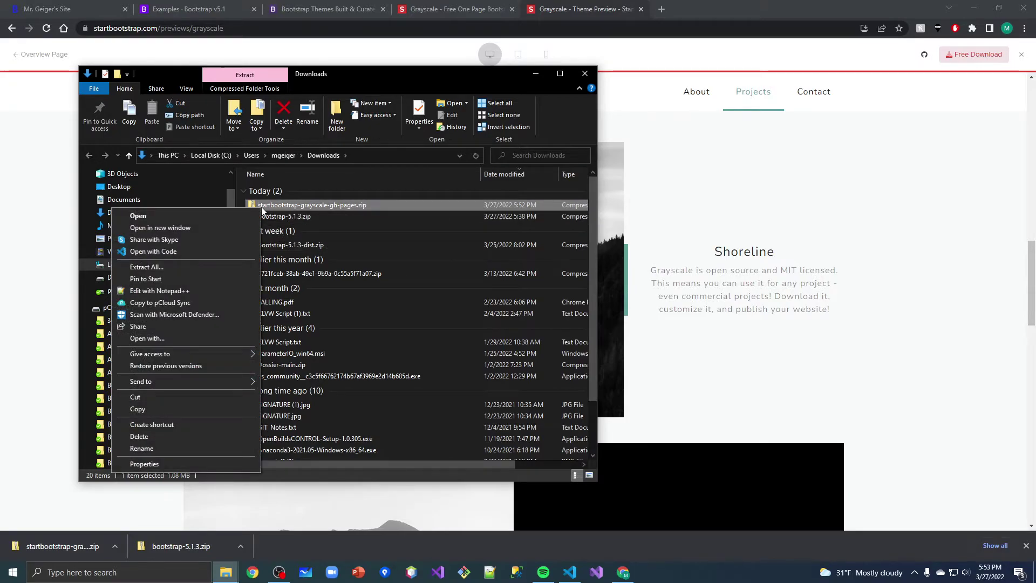
{"action": "left_click", "coordinate": [237, 262]}
{"action": "left_click", "coordinate": [616, 390]}
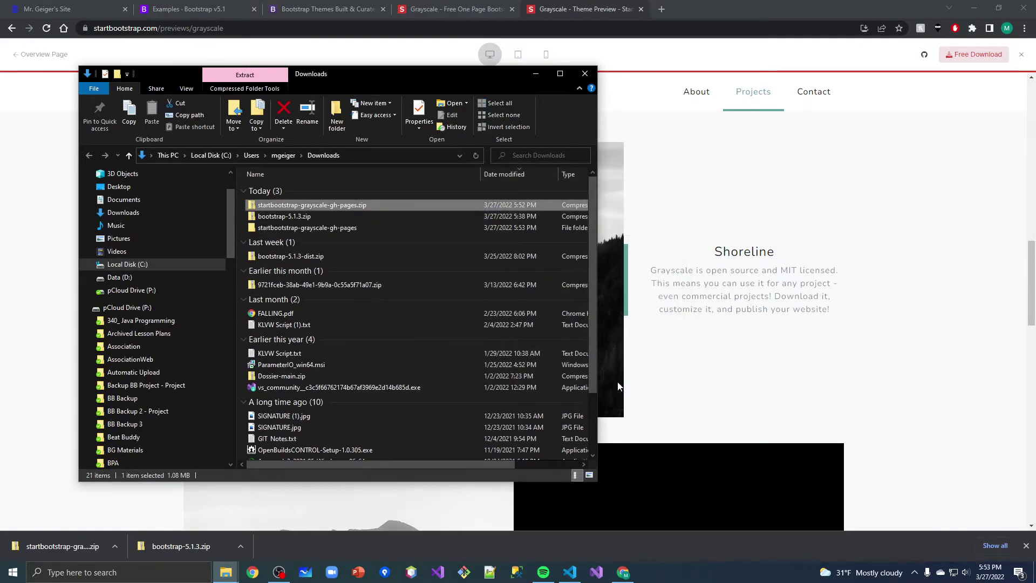
Open the extracted Grayscale folders and bring up the actions for index.html
{"action": "double_click", "coordinate": [306, 227]}
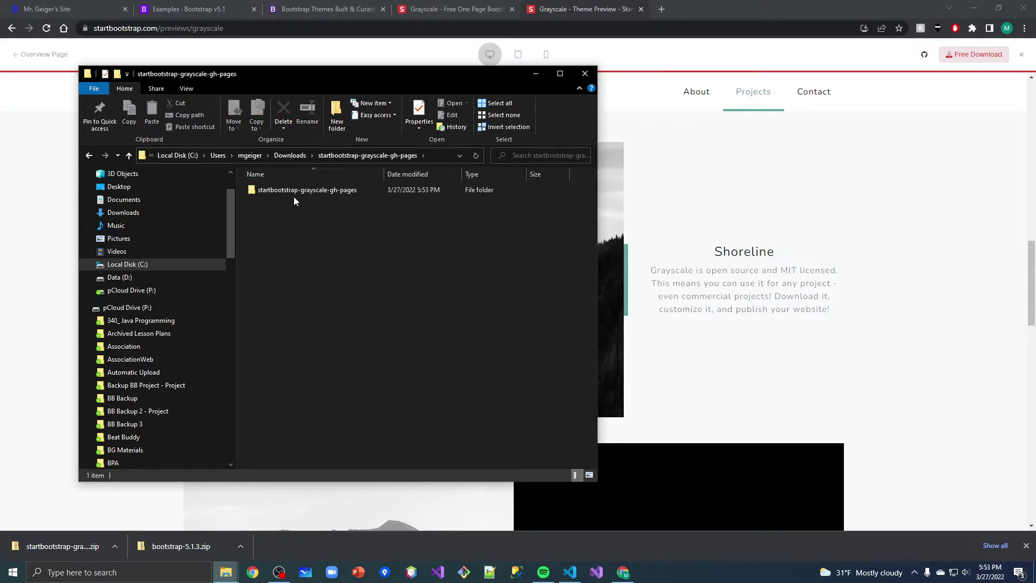
{"action": "double_click", "coordinate": [294, 191]}
{"action": "right_click", "coordinate": [282, 225]}
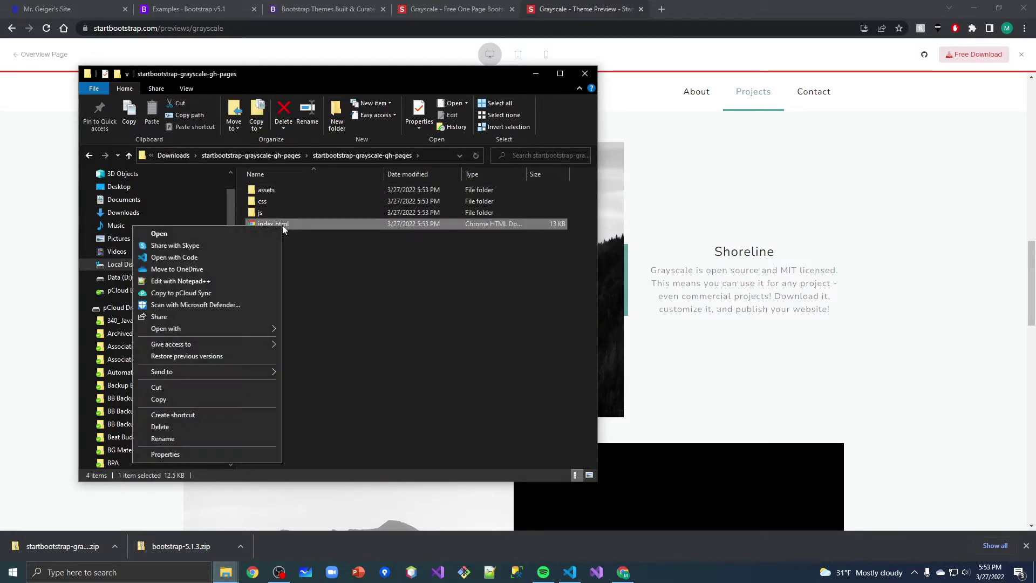
Open index.html in Notepad++ and highlight its Google Fonts, favicon and Font Awesome links
{"action": "left_click", "coordinate": [180, 280]}
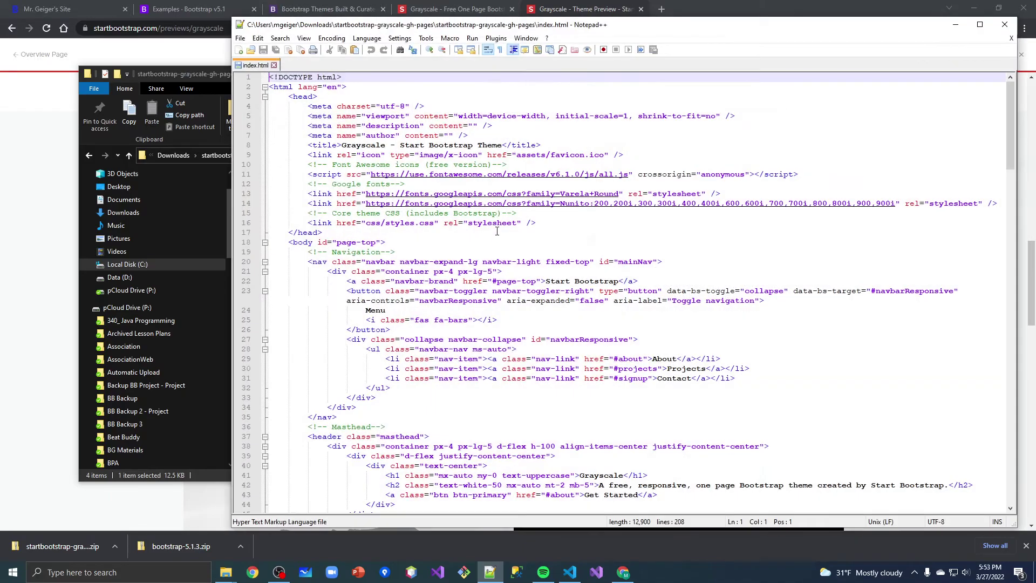
{"action": "left_click_drag", "start_coordinate": [755, 30], "coordinate": [625, 38]}
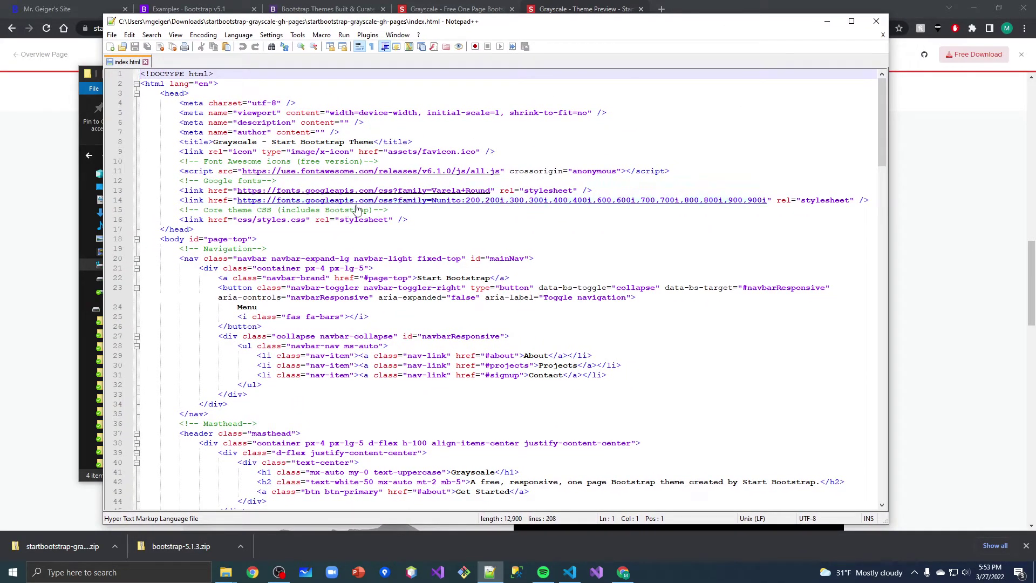
{"action": "left_click_drag", "start_coordinate": [596, 191], "coordinate": [149, 191]}
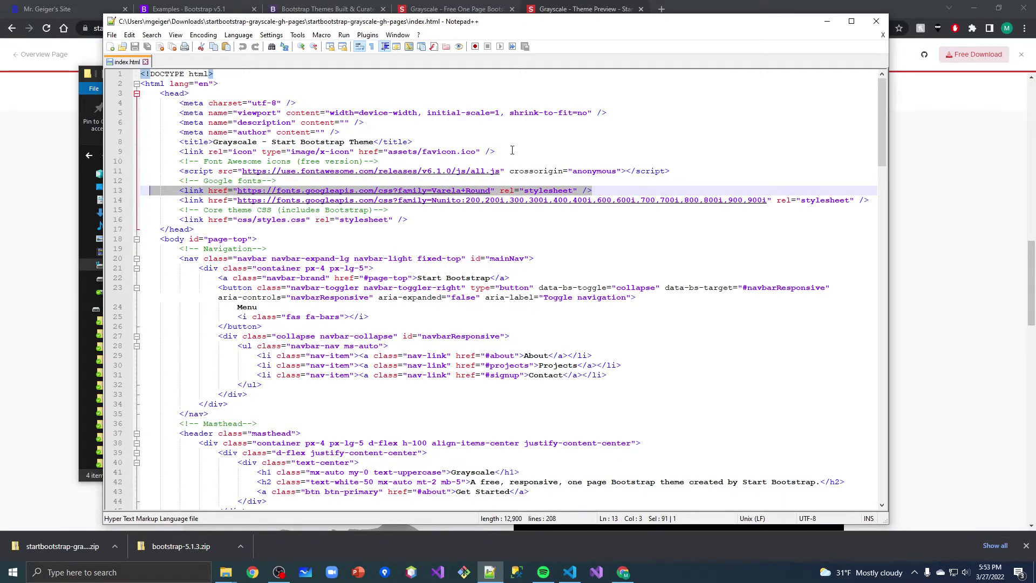
{"action": "left_click_drag", "start_coordinate": [495, 151], "coordinate": [171, 151]}
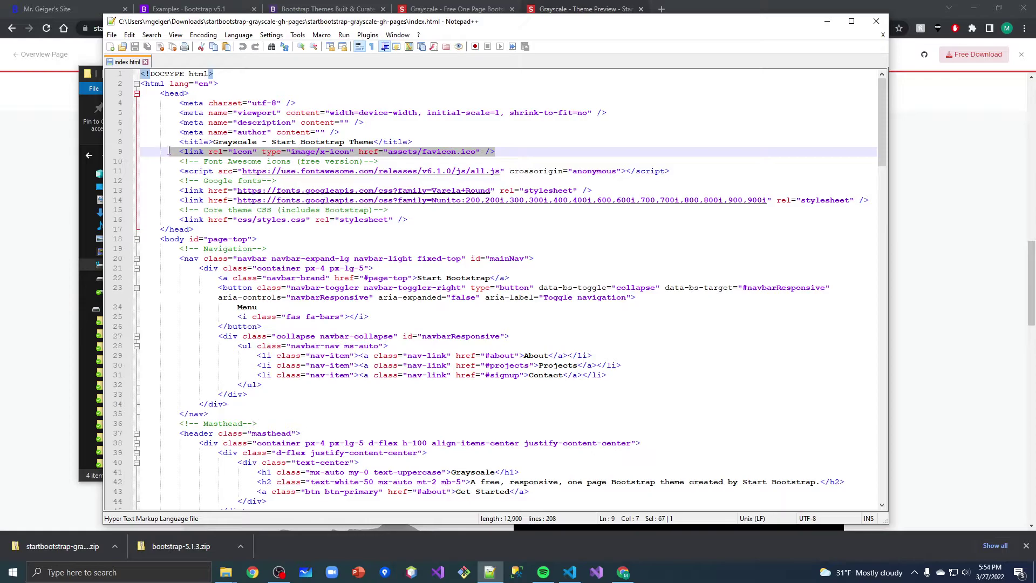
{"action": "left_click_drag", "start_coordinate": [672, 171], "coordinate": [211, 171]}
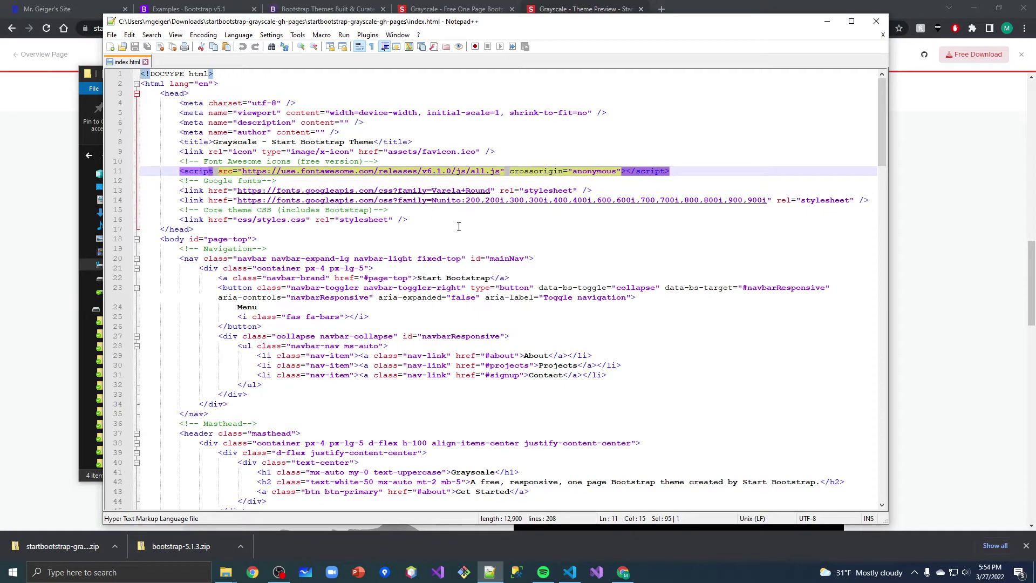
Highlight the css/styles.css stylesheet link and the 'includes Bootstrap' comment
{"action": "left_click_drag", "start_coordinate": [408, 220], "coordinate": [161, 219]}
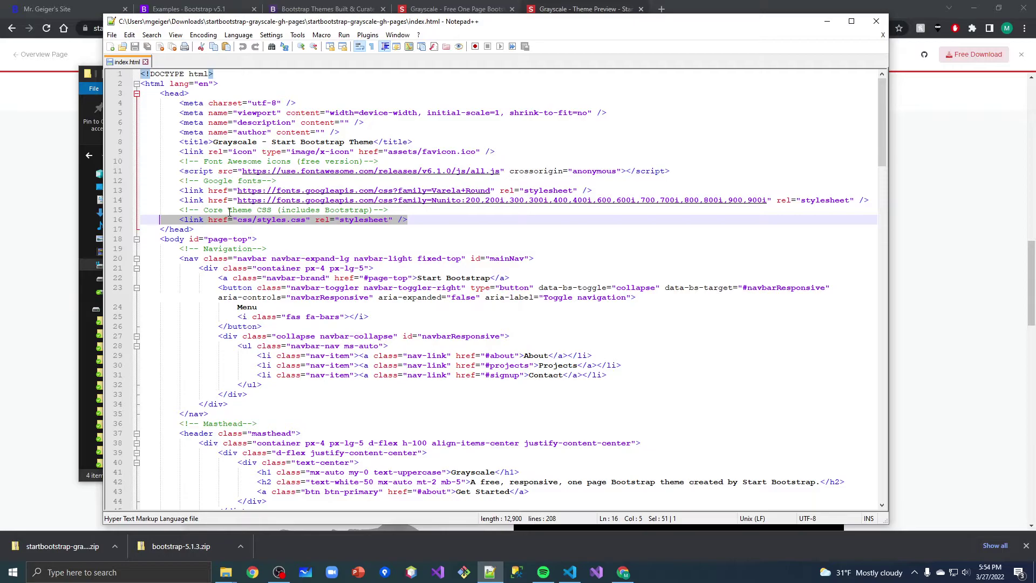
{"action": "left_click", "coordinate": [212, 210]}
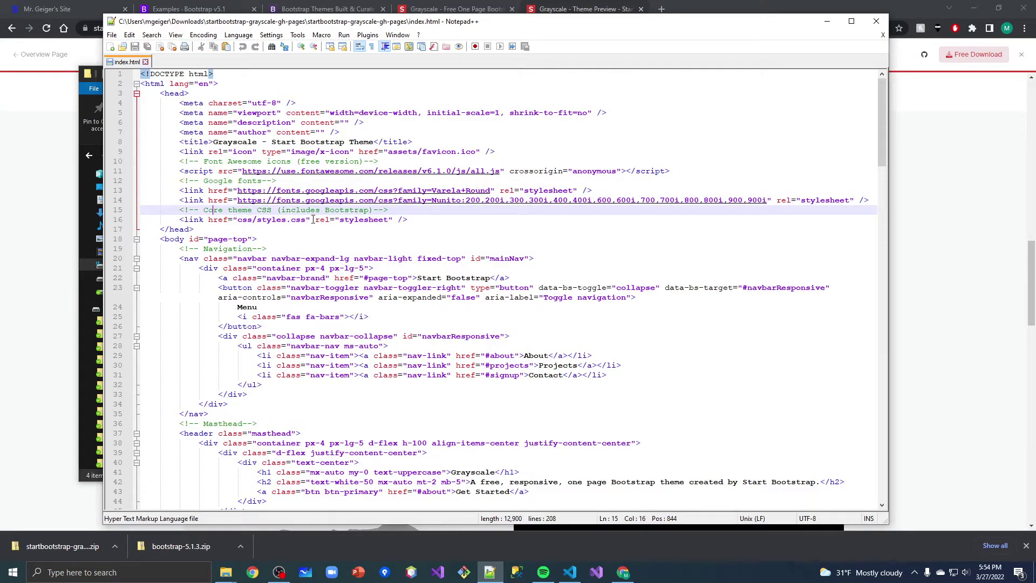
{"action": "left_click_drag", "start_coordinate": [305, 210], "coordinate": [369, 209]}
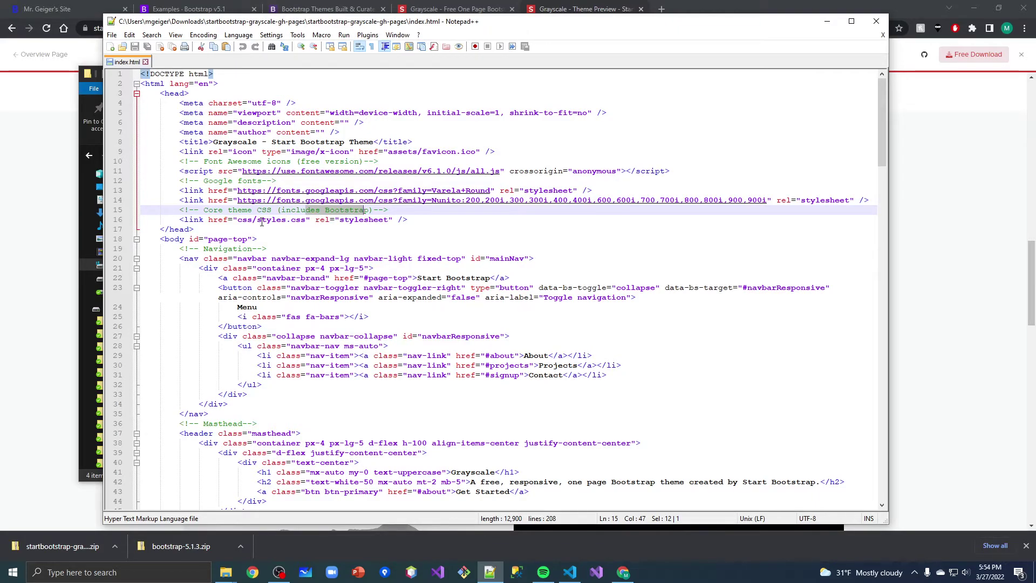
{"action": "scroll", "coordinate": [366, 222], "scroll_direction": "down", "scroll_amount": 4}
{"action": "scroll", "coordinate": [389, 223], "scroll_direction": "down", "scroll_amount": 4}
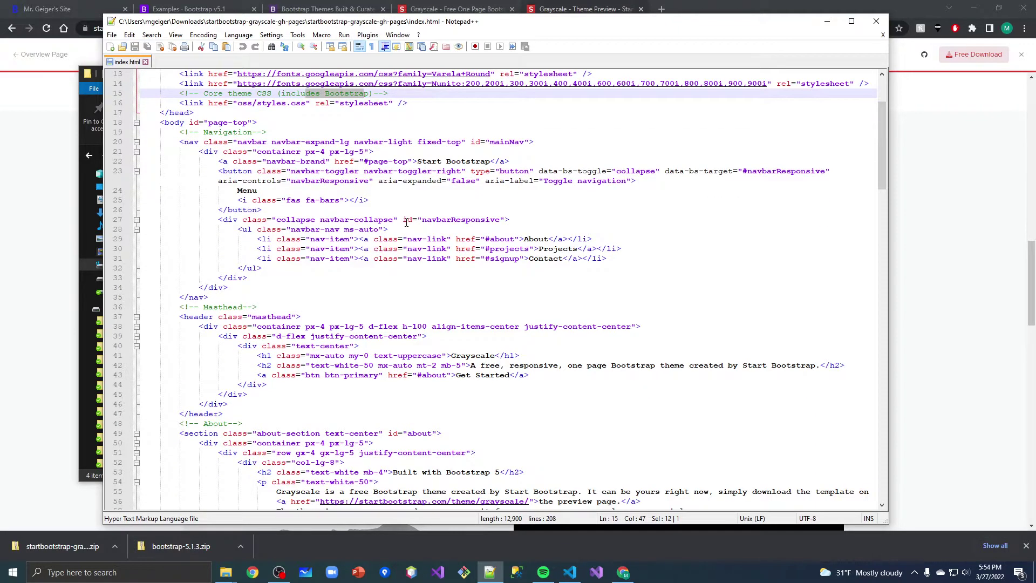
{"action": "scroll", "coordinate": [415, 222], "scroll_direction": "down", "scroll_amount": 2}
{"action": "scroll", "coordinate": [415, 222], "scroll_direction": "down", "scroll_amount": 4}
{"action": "scroll", "coordinate": [415, 223], "scroll_direction": "down", "scroll_amount": 4}
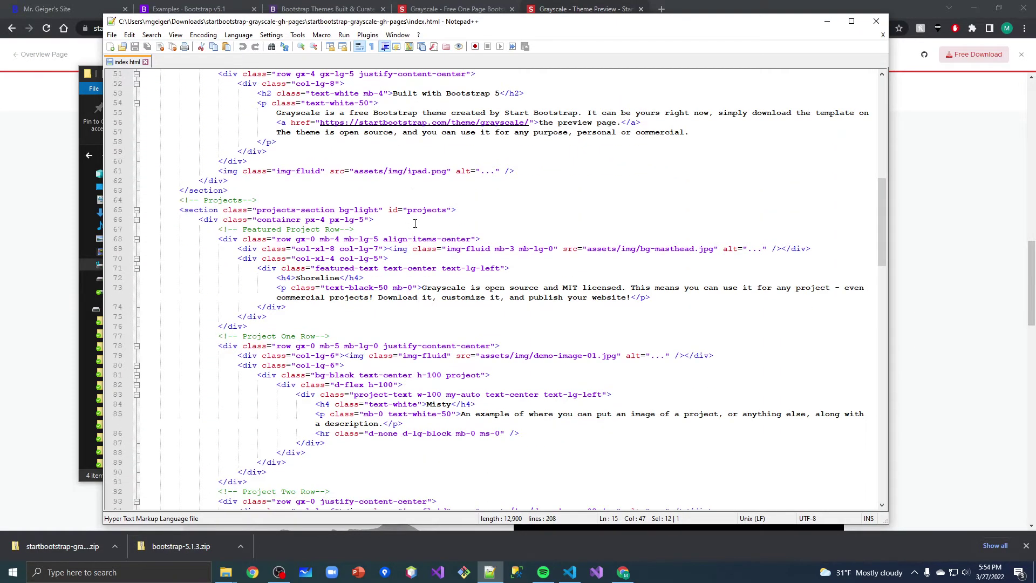
{"action": "scroll", "coordinate": [414, 223], "scroll_direction": "down", "scroll_amount": 4}
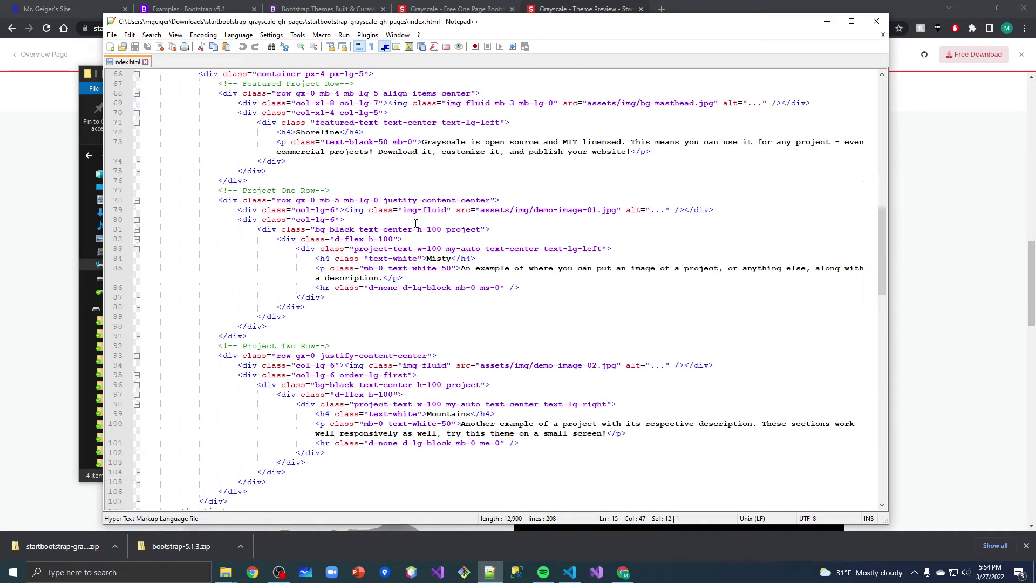
Close Notepad++, File Explorer and the Grayscale preview tab, then return to the full themes listing
{"action": "left_click", "coordinate": [876, 21]}
{"action": "left_click", "coordinate": [585, 73]}
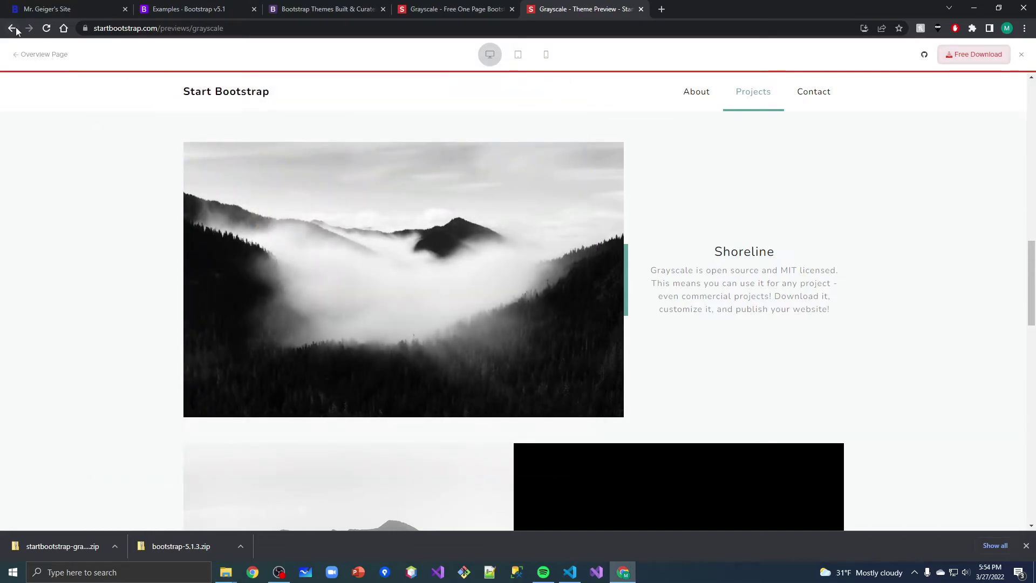
{"action": "key", "text": "Home"}
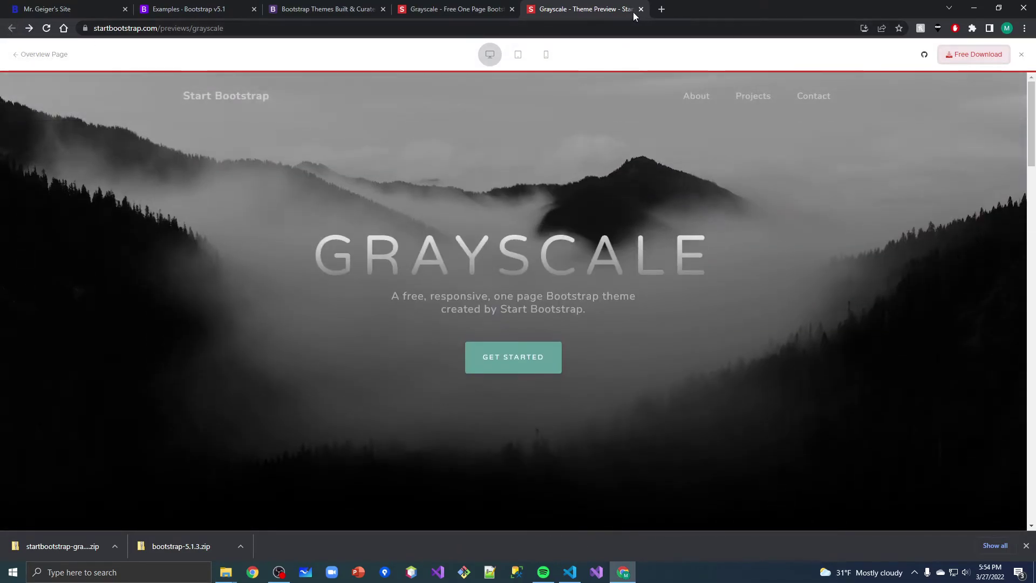
{"action": "left_click", "coordinate": [641, 9]}
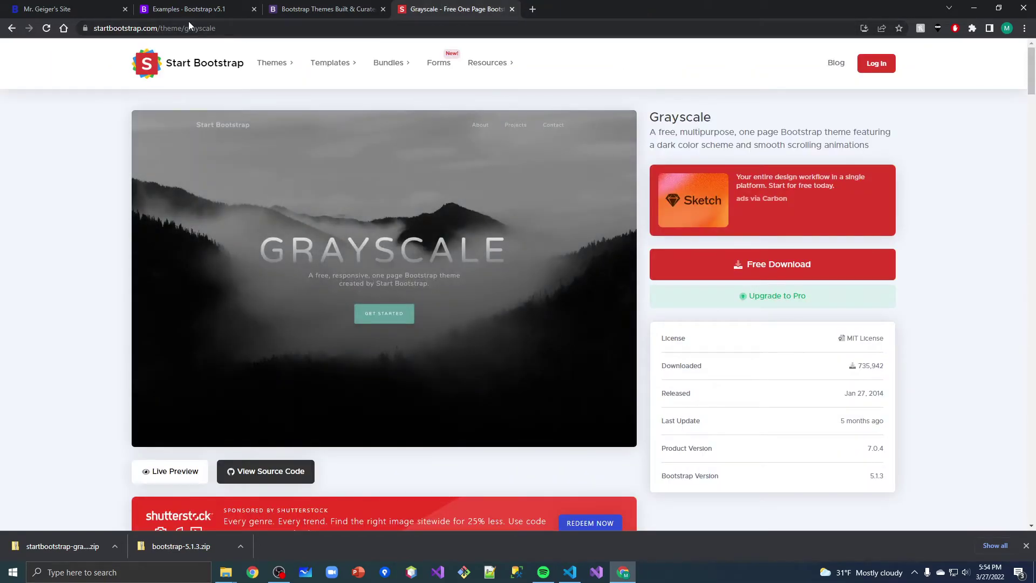
{"action": "left_click", "coordinate": [12, 29]}
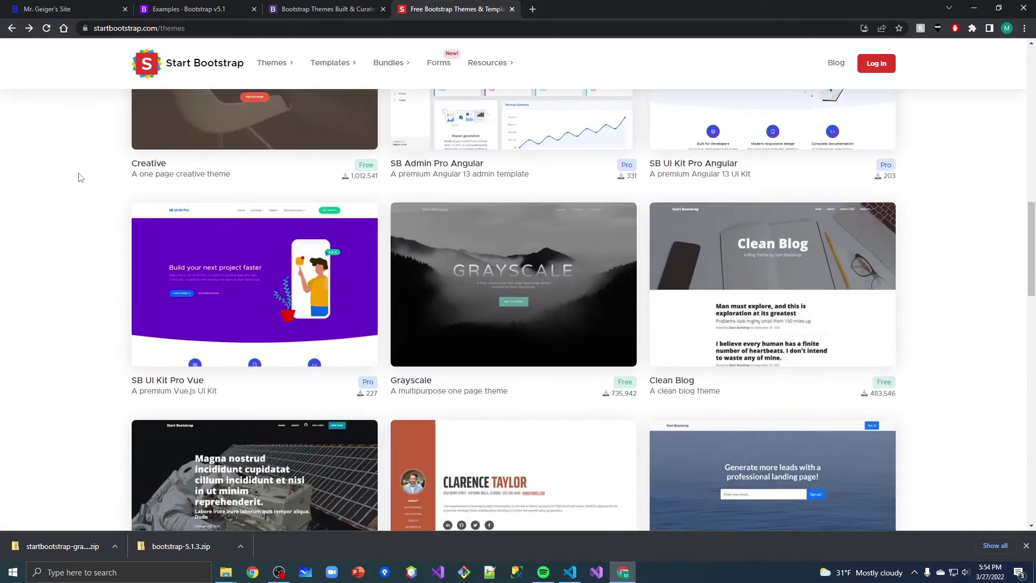
{"action": "scroll", "coordinate": [61, 211], "scroll_direction": "down", "scroll_amount": 2}
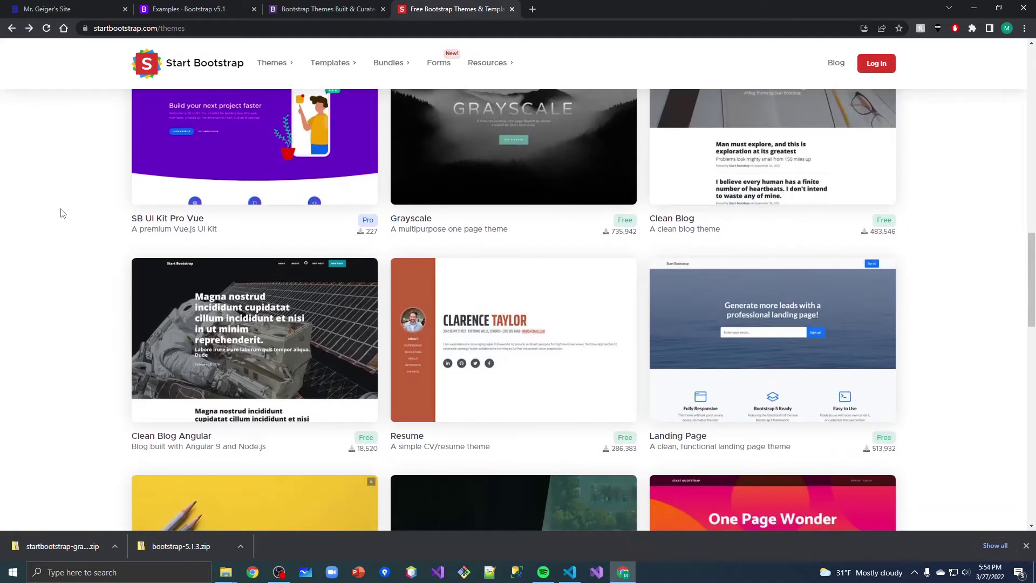
{"action": "scroll", "coordinate": [61, 213], "scroll_direction": "down", "scroll_amount": 3}
{"action": "scroll", "coordinate": [60, 213], "scroll_direction": "down", "scroll_amount": 2}
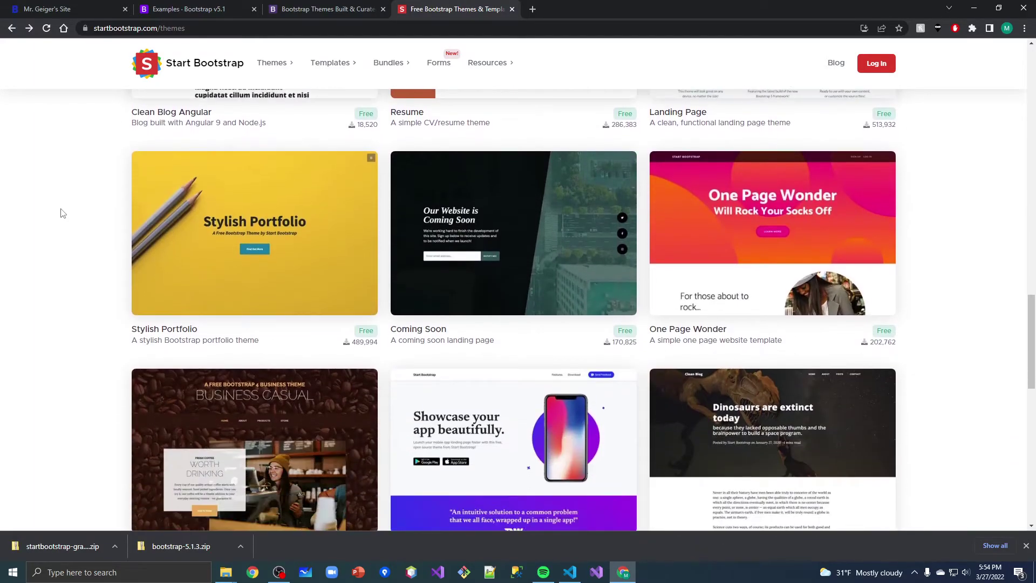
{"action": "scroll", "coordinate": [61, 212], "scroll_direction": "down", "scroll_amount": 2}
{"action": "scroll", "coordinate": [61, 214], "scroll_direction": "down", "scroll_amount": 3}
{"action": "scroll", "coordinate": [61, 213], "scroll_direction": "down", "scroll_amount": 1}
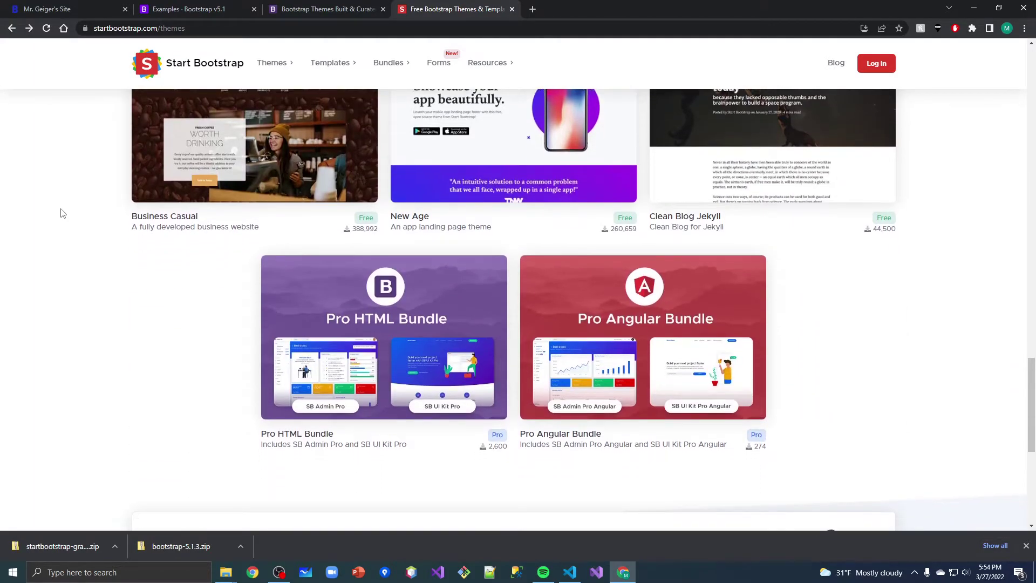
{"action": "scroll", "coordinate": [61, 213], "scroll_direction": "down", "scroll_amount": 2}
{"action": "scroll", "coordinate": [61, 213], "scroll_direction": "down", "scroll_amount": 2}
{"action": "scroll", "coordinate": [61, 213], "scroll_direction": "up", "scroll_amount": 4}
{"action": "scroll", "coordinate": [60, 213], "scroll_direction": "up", "scroll_amount": 1}
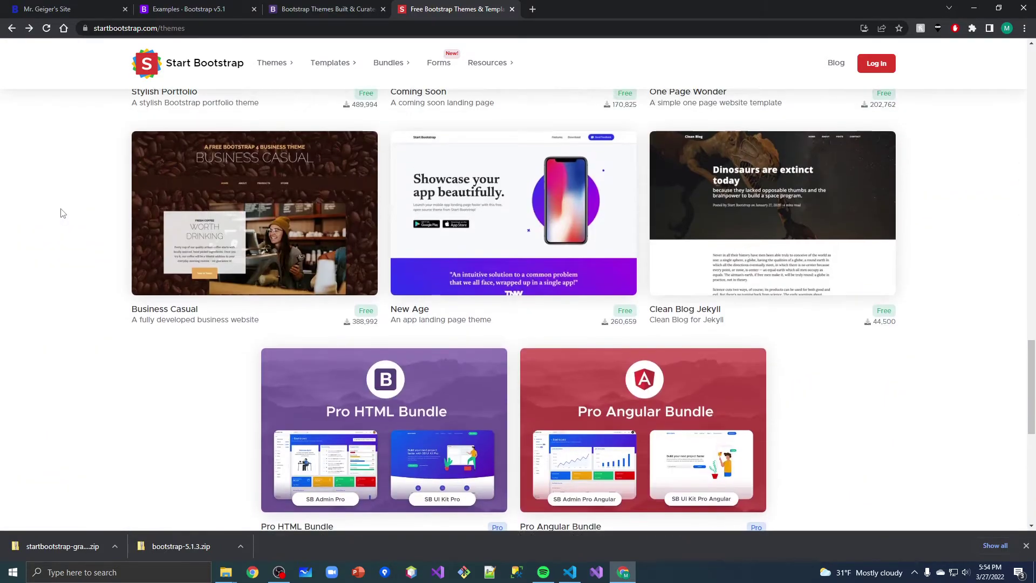
{"action": "scroll", "coordinate": [61, 213], "scroll_direction": "up", "scroll_amount": 3}
{"action": "scroll", "coordinate": [61, 213], "scroll_direction": "up", "scroll_amount": 2}
{"action": "scroll", "coordinate": [61, 213], "scroll_direction": "up", "scroll_amount": 1}
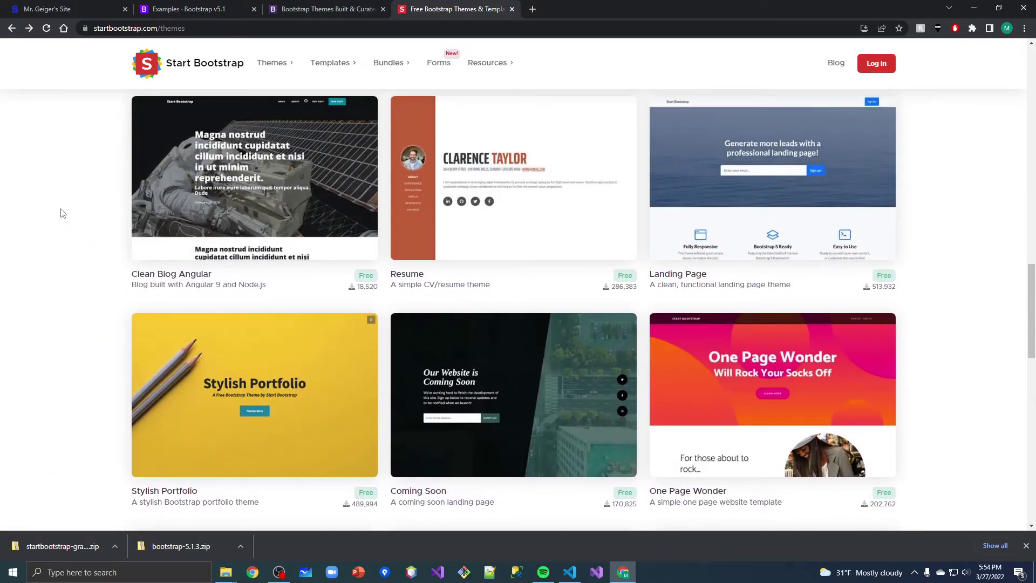
{"action": "scroll", "coordinate": [60, 213], "scroll_direction": "up", "scroll_amount": 2}
{"action": "scroll", "coordinate": [61, 213], "scroll_direction": "up", "scroll_amount": 1}
{"action": "scroll", "coordinate": [60, 212], "scroll_direction": "up", "scroll_amount": 1}
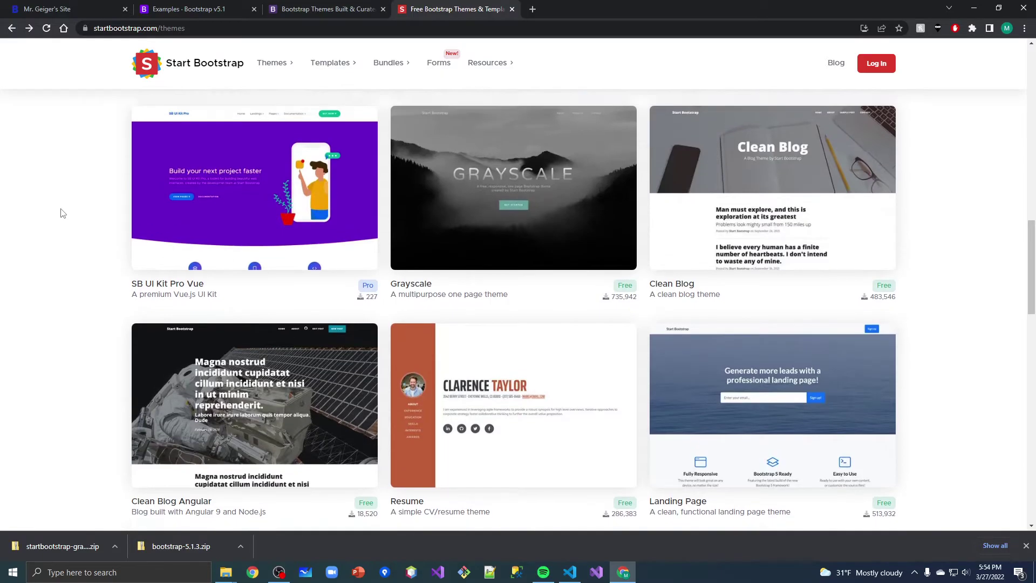
{"action": "scroll", "coordinate": [61, 213], "scroll_direction": "up", "scroll_amount": 2}
{"action": "scroll", "coordinate": [60, 212], "scroll_direction": "up", "scroll_amount": 2}
{"action": "scroll", "coordinate": [61, 213], "scroll_direction": "up", "scroll_amount": 1}
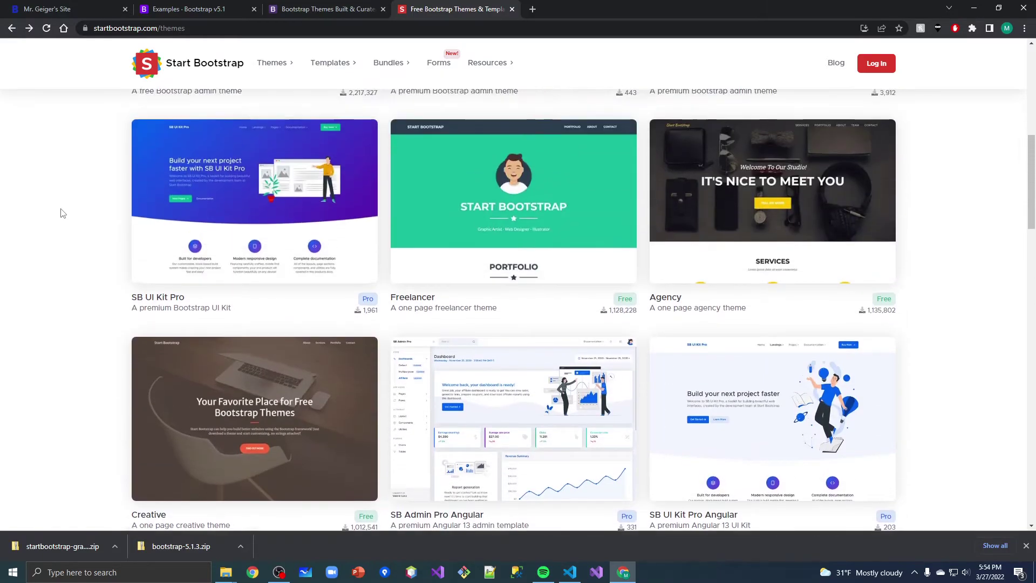
{"action": "scroll", "coordinate": [61, 213], "scroll_direction": "up", "scroll_amount": 3}
{"action": "scroll", "coordinate": [60, 213], "scroll_direction": "up", "scroll_amount": 1}
{"action": "scroll", "coordinate": [61, 213], "scroll_direction": "up", "scroll_amount": 2}
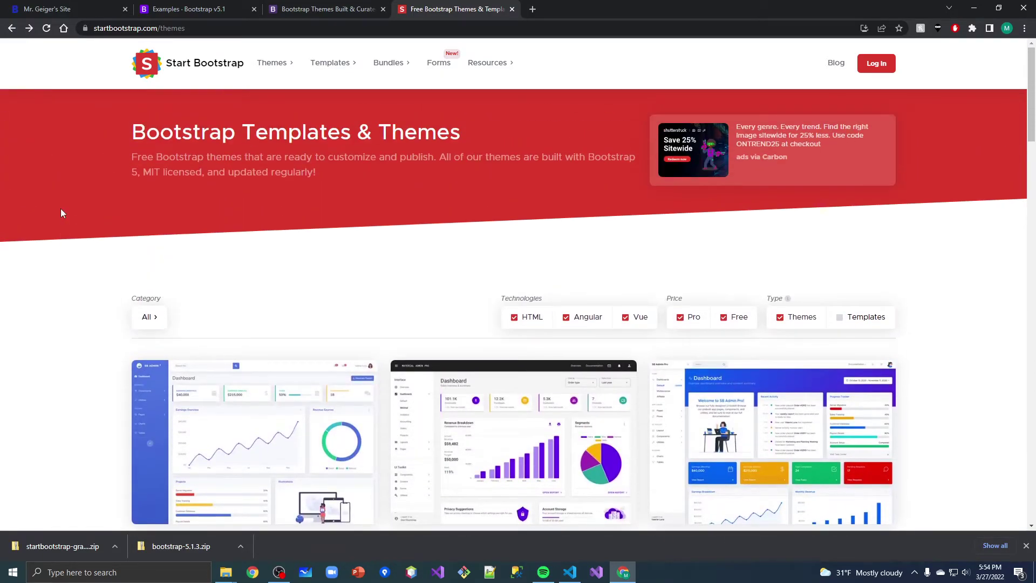
{"action": "scroll", "coordinate": [60, 214], "scroll_direction": "down", "scroll_amount": 1}
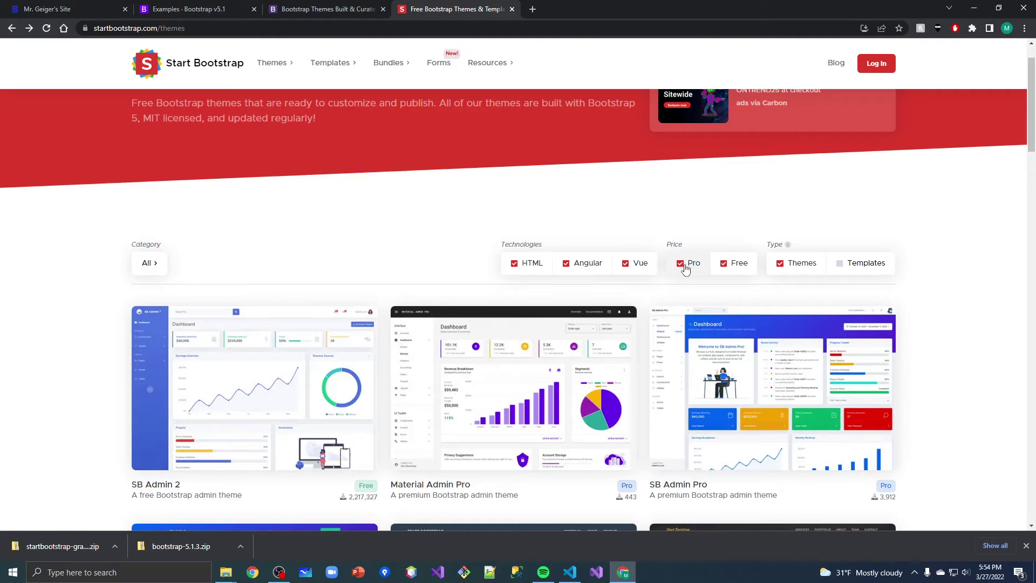
{"action": "left_click", "coordinate": [681, 264]}
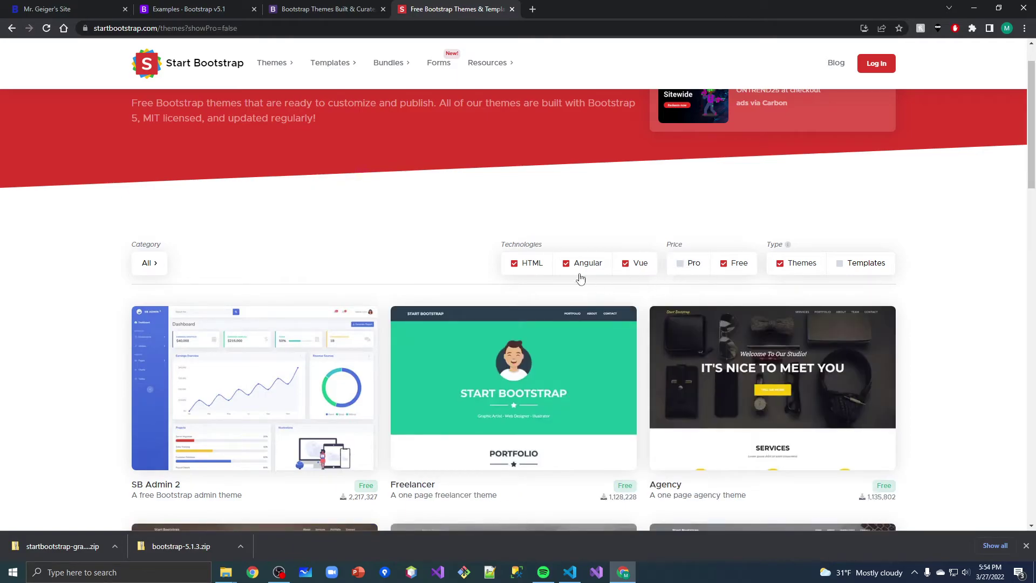
{"action": "scroll", "coordinate": [443, 235], "scroll_direction": "down", "scroll_amount": 1}
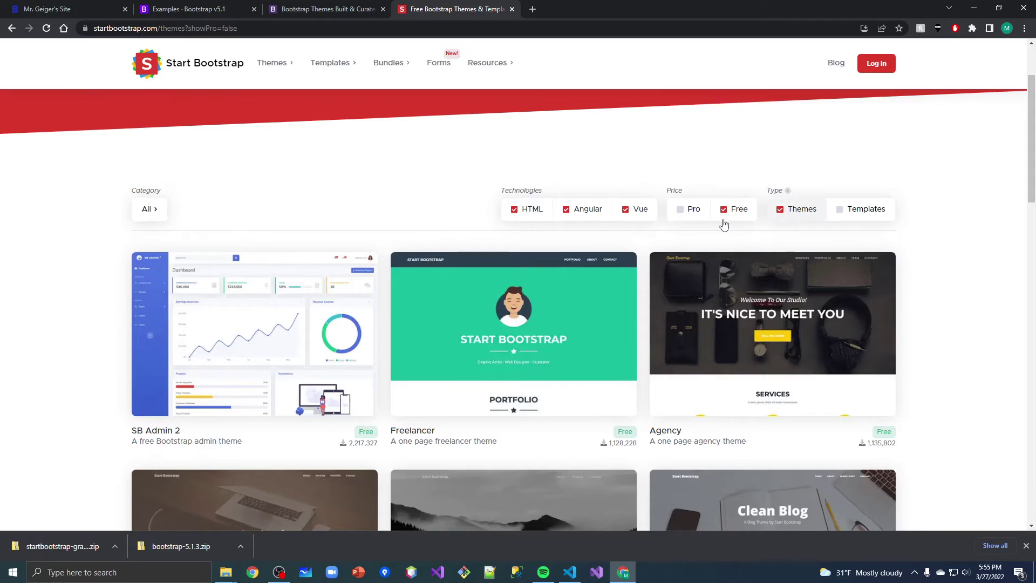
{"action": "left_click", "coordinate": [569, 209]}
{"action": "left_click", "coordinate": [625, 209]}
{"action": "scroll", "coordinate": [403, 208], "scroll_direction": "down", "scroll_amount": 1}
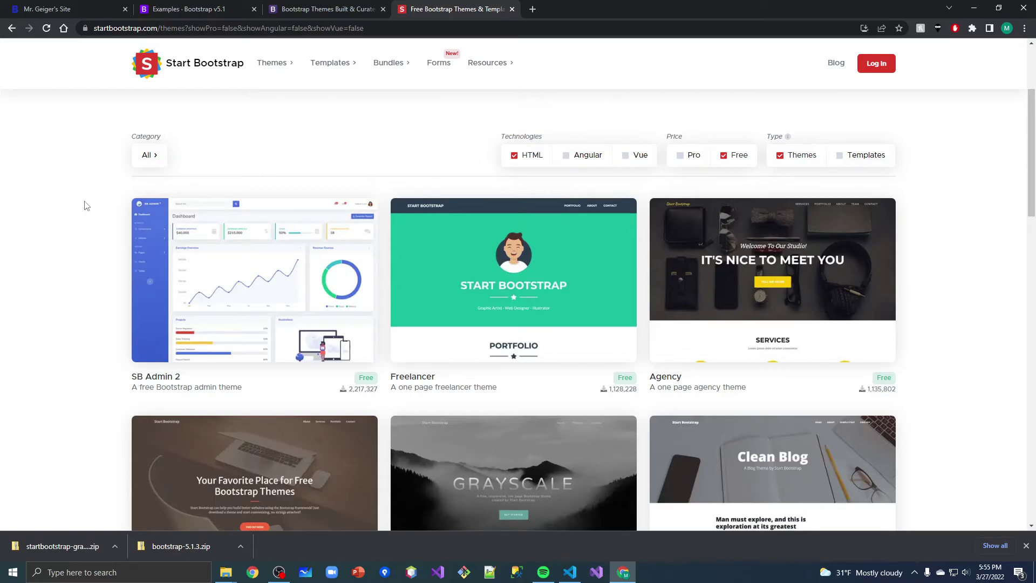
{"action": "scroll", "coordinate": [84, 204], "scroll_direction": "down", "scroll_amount": 3}
{"action": "scroll", "coordinate": [85, 205], "scroll_direction": "down", "scroll_amount": 1}
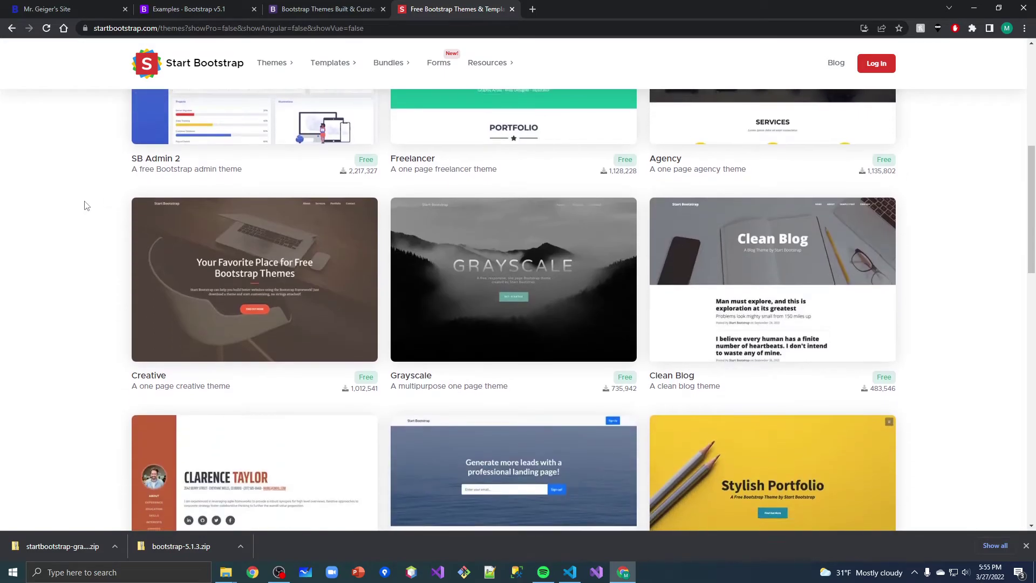
{"action": "scroll", "coordinate": [84, 205], "scroll_direction": "down", "scroll_amount": 3}
{"action": "scroll", "coordinate": [84, 205], "scroll_direction": "down", "scroll_amount": 3}
{"action": "scroll", "coordinate": [84, 205], "scroll_direction": "down", "scroll_amount": 2}
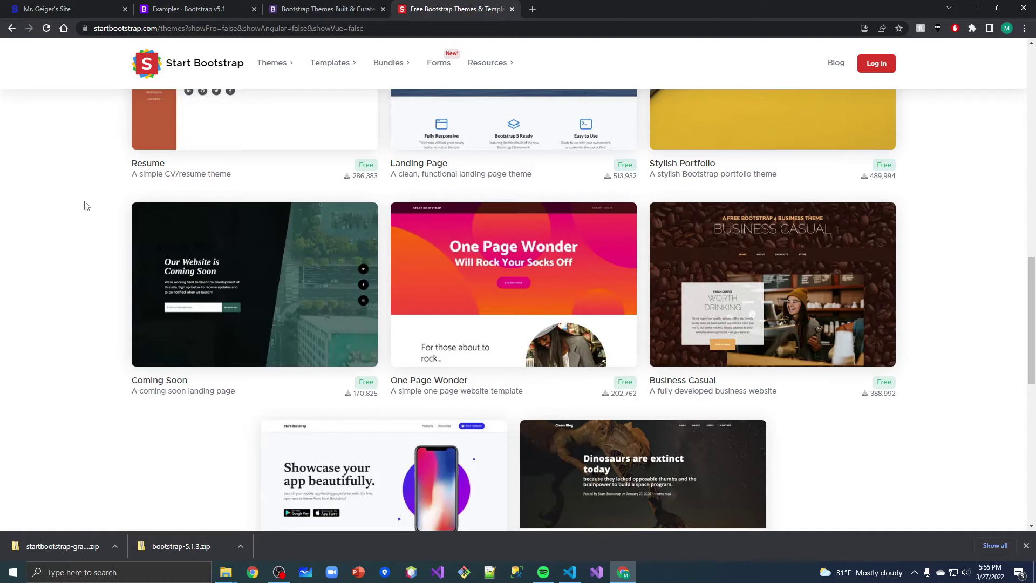
{"action": "scroll", "coordinate": [84, 205], "scroll_direction": "down", "scroll_amount": 3}
{"action": "scroll", "coordinate": [84, 204], "scroll_direction": "down", "scroll_amount": 1}
{"action": "scroll", "coordinate": [84, 205], "scroll_direction": "down", "scroll_amount": 3}
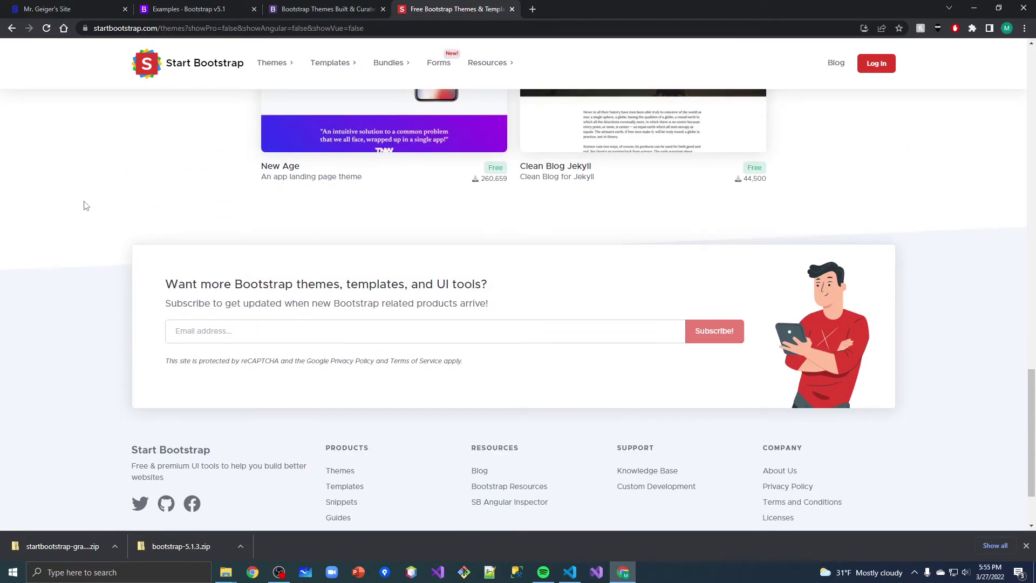
{"action": "scroll", "coordinate": [84, 206], "scroll_direction": "up", "scroll_amount": 1}
{"action": "scroll", "coordinate": [85, 205], "scroll_direction": "up", "scroll_amount": 4}
{"action": "scroll", "coordinate": [84, 204], "scroll_direction": "up", "scroll_amount": 3}
{"action": "scroll", "coordinate": [84, 205], "scroll_direction": "up", "scroll_amount": 3}
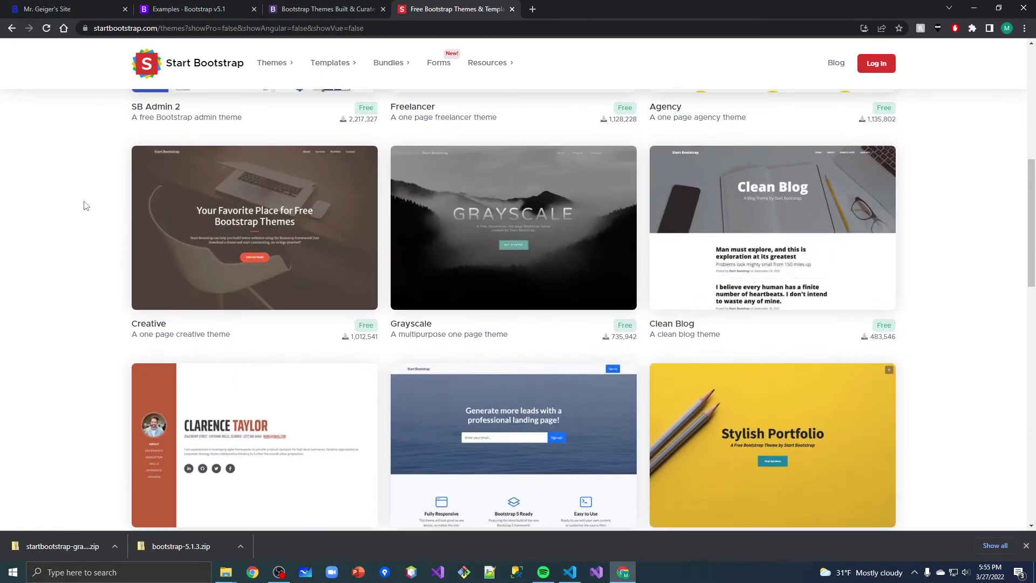
{"action": "scroll", "coordinate": [84, 205], "scroll_direction": "up", "scroll_amount": 2}
{"action": "left_click", "coordinate": [12, 28]}
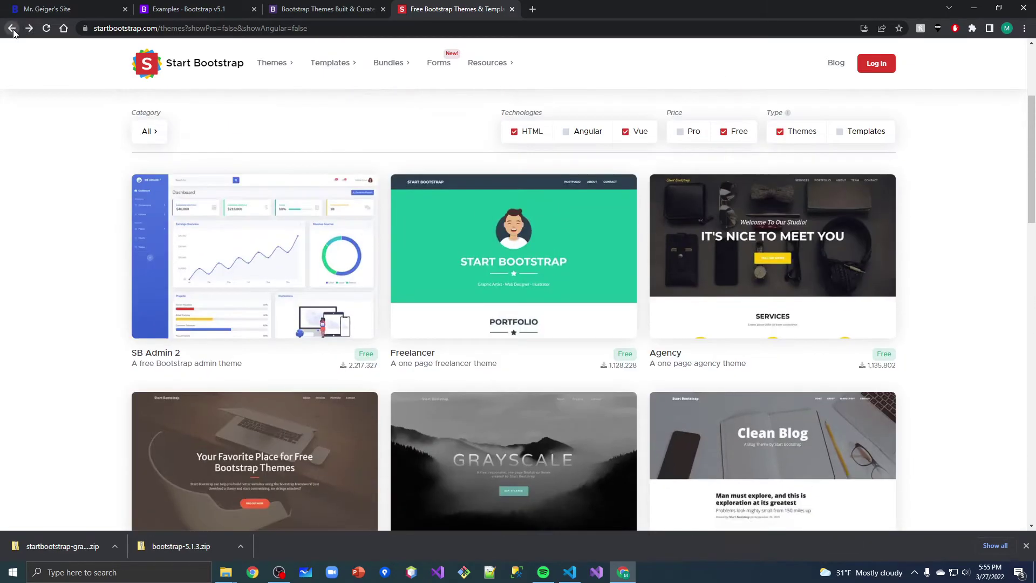
{"action": "left_click", "coordinate": [13, 29]}
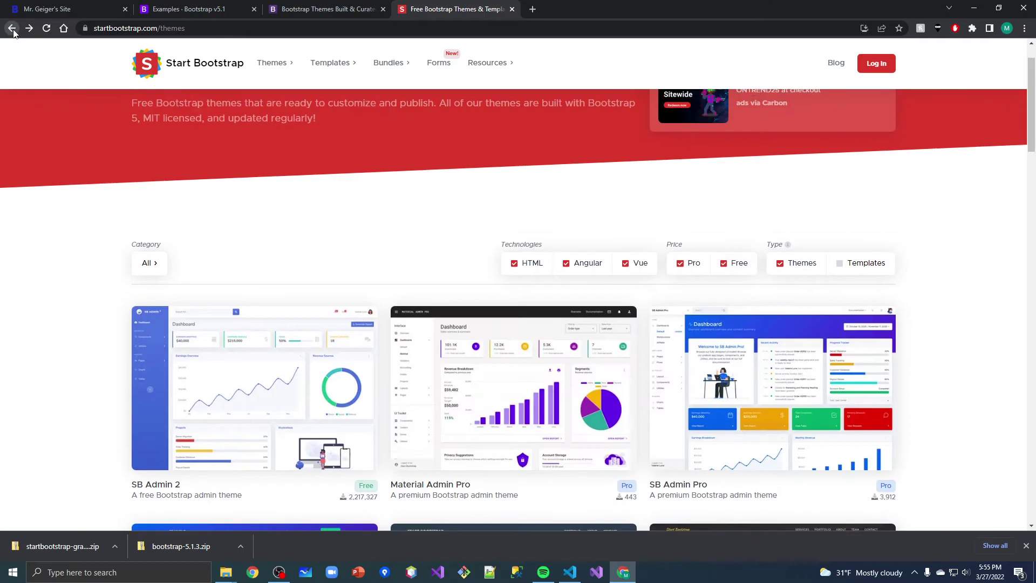
{"action": "mouse_move", "coordinate": [332, 63]}
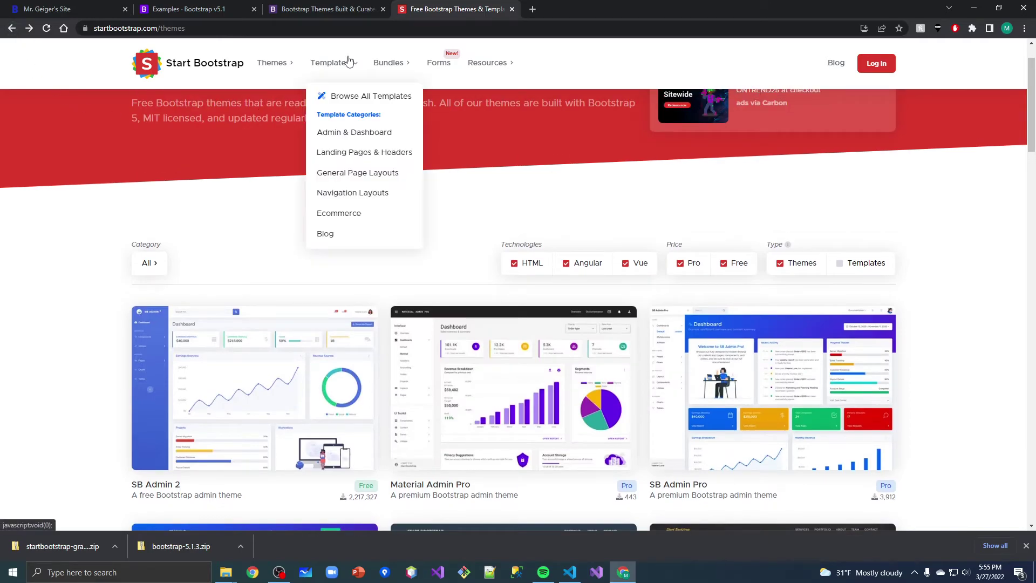
Show the Landing Pages & Headers templates, then check the Bundles menu
{"action": "left_click", "coordinate": [364, 152]}
{"action": "scroll", "coordinate": [323, 186], "scroll_direction": "down", "scroll_amount": 3}
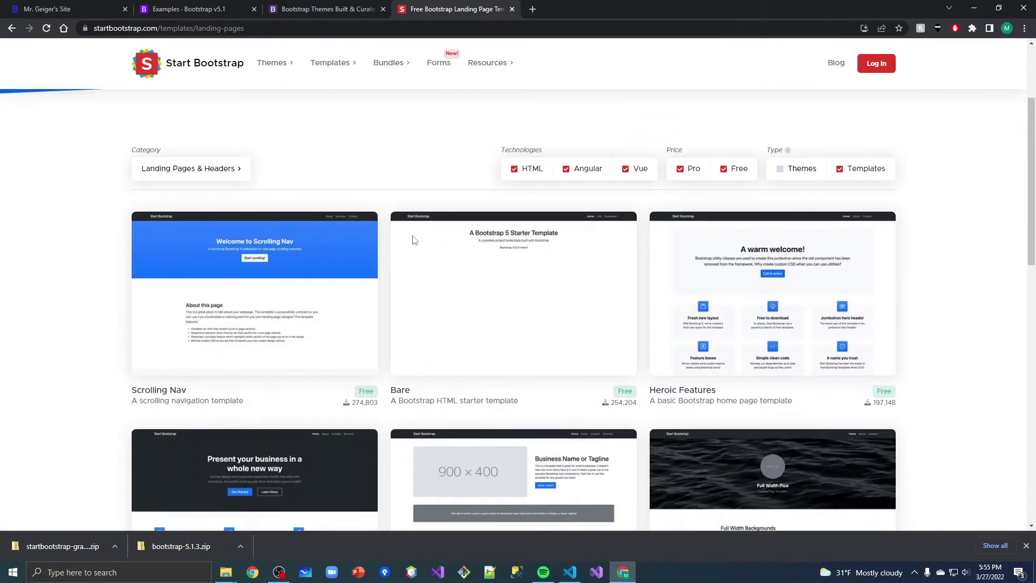
{"action": "scroll", "coordinate": [454, 186], "scroll_direction": "down", "scroll_amount": 4}
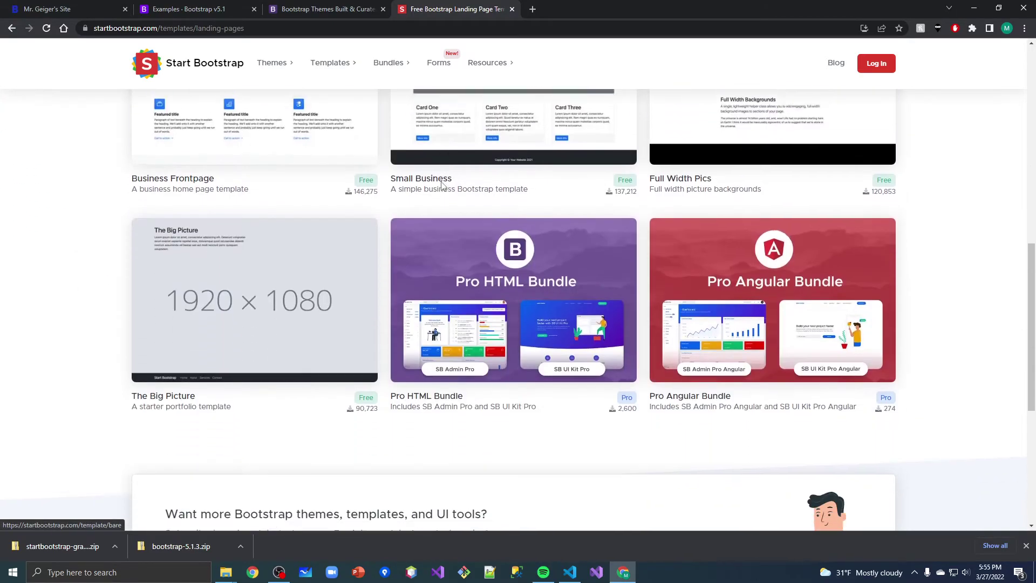
{"action": "scroll", "coordinate": [324, 203], "scroll_direction": "up", "scroll_amount": 10}
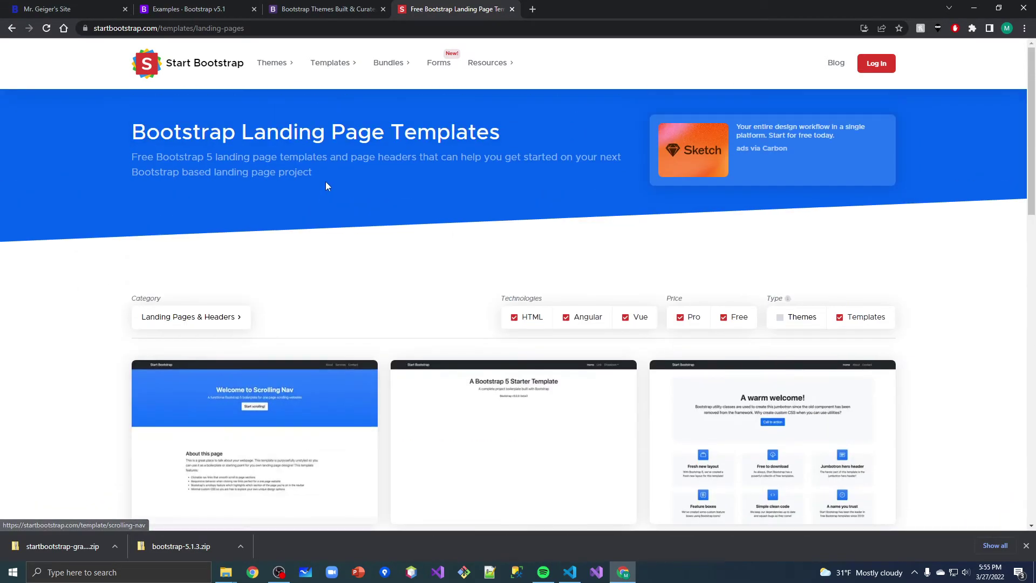
{"action": "left_click", "coordinate": [393, 63]}
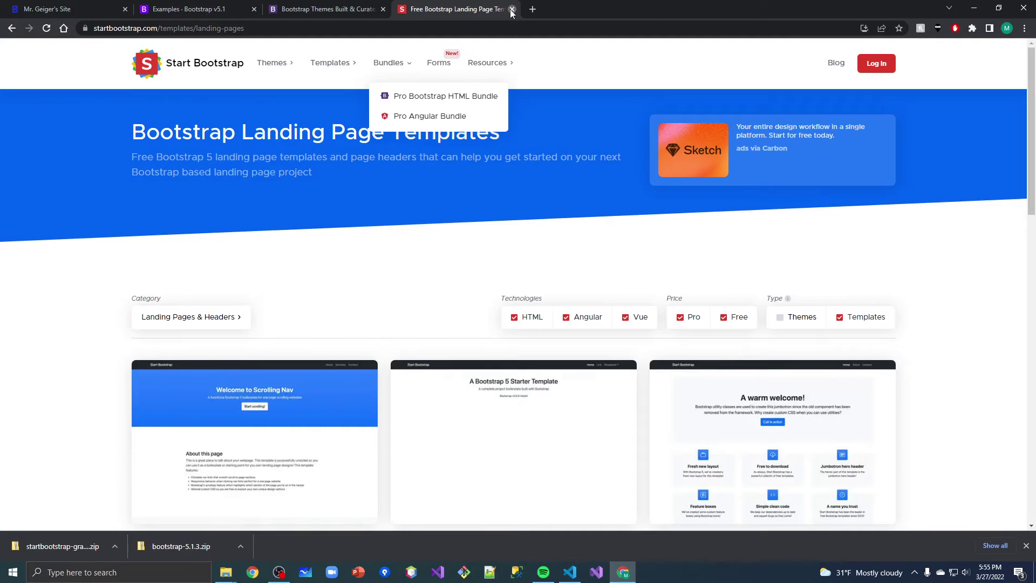
Close the Start Bootstrap tab and load bootswatch.com in a new tab
{"action": "left_click", "coordinate": [511, 10]}
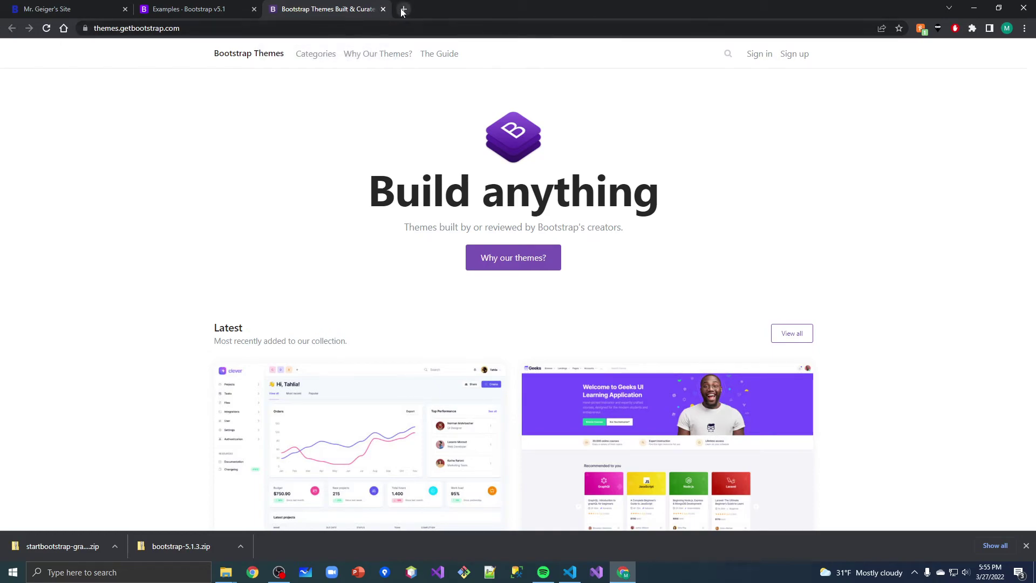
{"action": "left_click", "coordinate": [142, 30]}
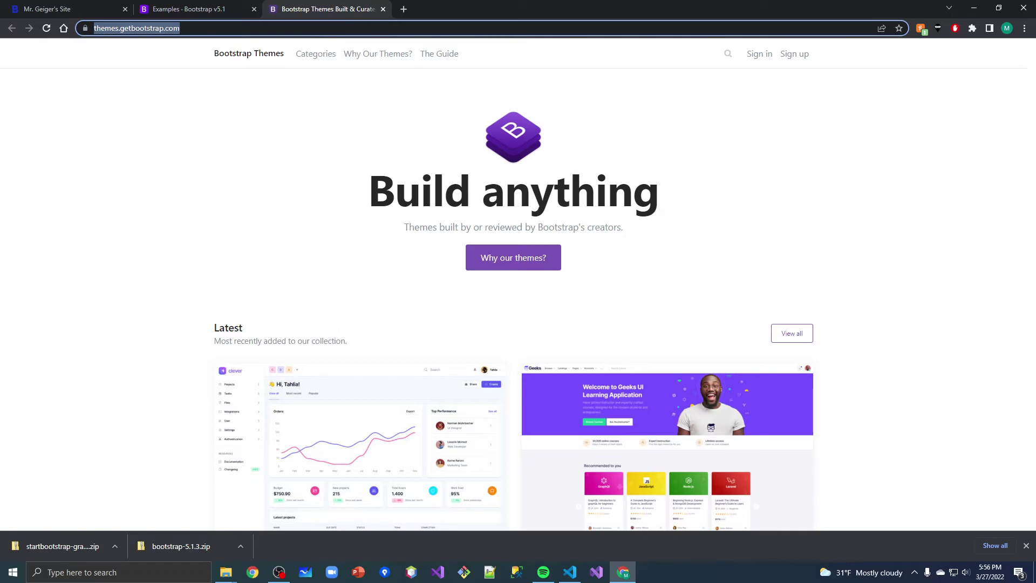
{"action": "type", "text": "bootswatch.com"}
{"action": "key", "text": "alt+Return"}
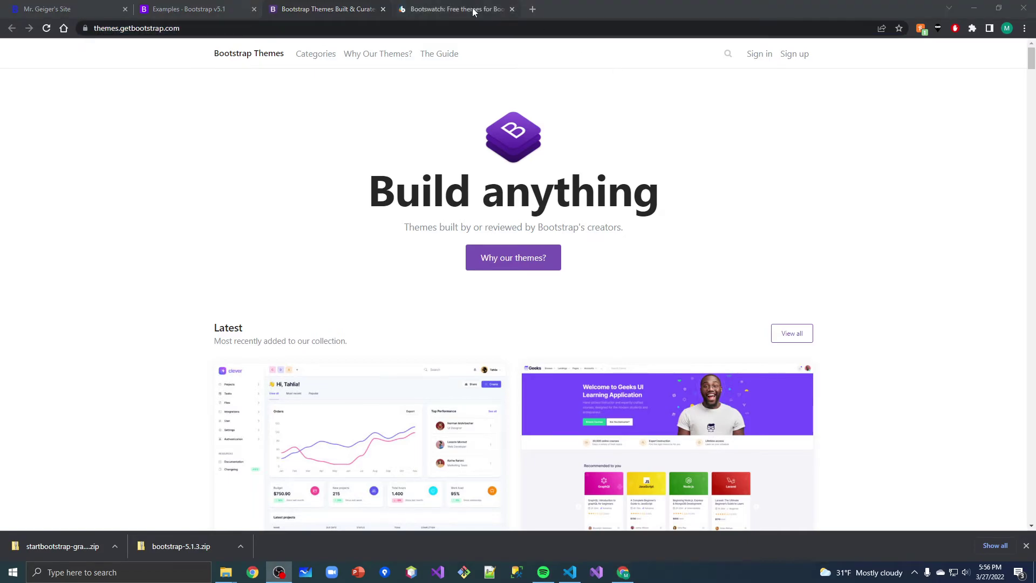
{"action": "left_click", "coordinate": [458, 8]}
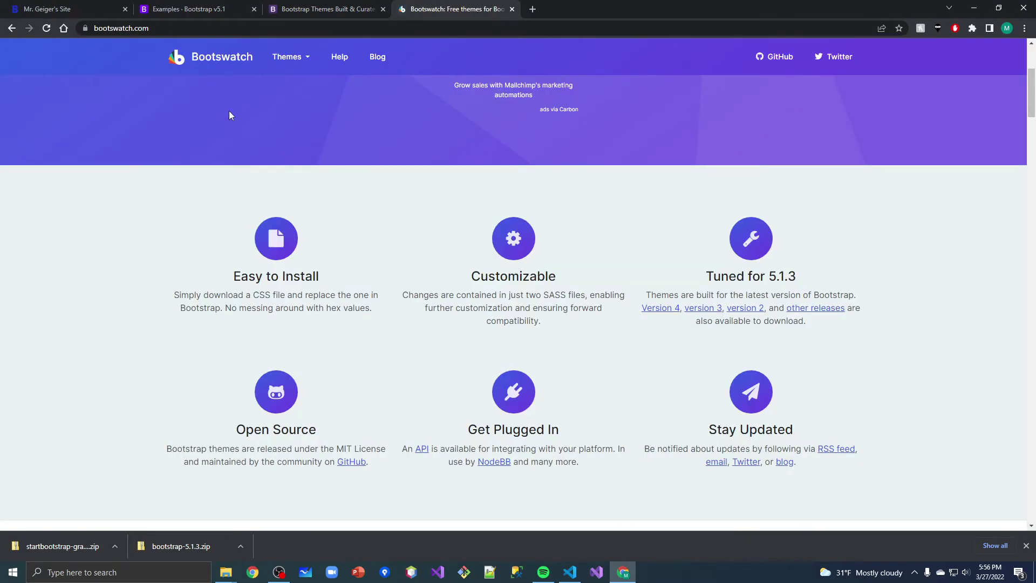
{"action": "scroll", "coordinate": [241, 100], "scroll_direction": "down", "scroll_amount": 4}
{"action": "scroll", "coordinate": [242, 100], "scroll_direction": "down", "scroll_amount": 4}
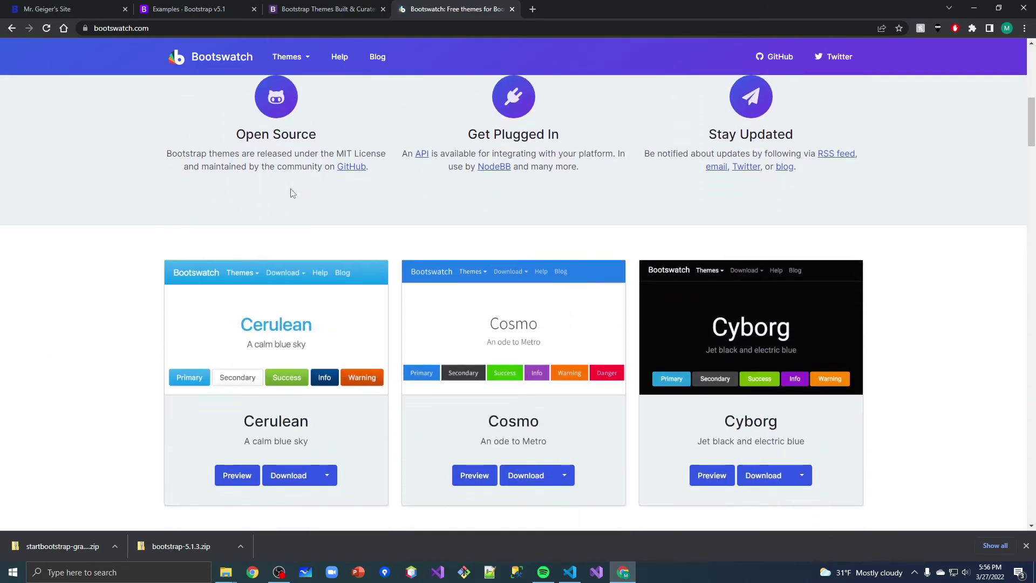
{"action": "scroll", "coordinate": [275, 163], "scroll_direction": "down", "scroll_amount": 3}
{"action": "scroll", "coordinate": [290, 192], "scroll_direction": "down", "scroll_amount": 2}
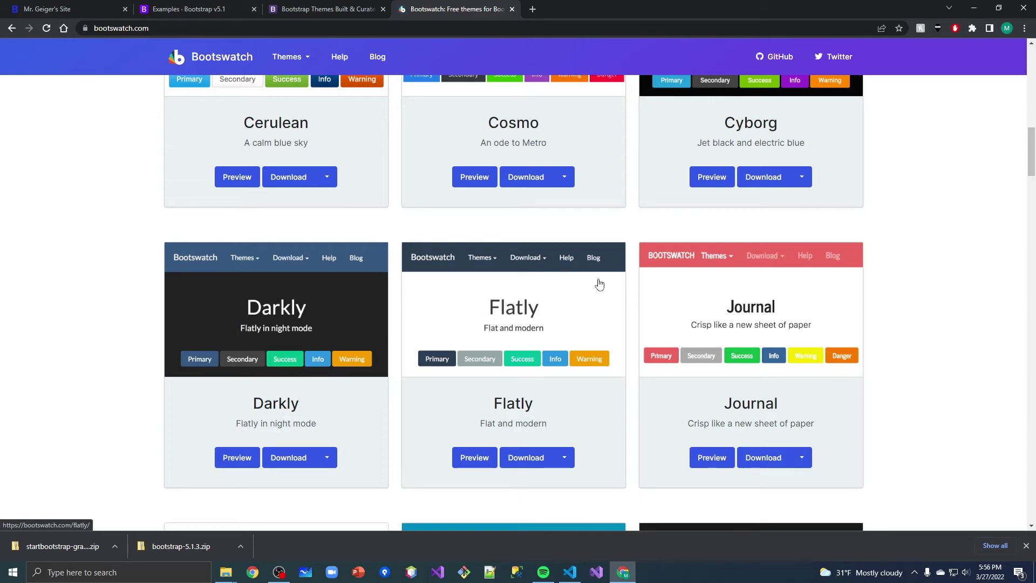
{"action": "scroll", "coordinate": [495, 342], "scroll_direction": "down", "scroll_amount": 1}
{"action": "scroll", "coordinate": [494, 341], "scroll_direction": "down", "scroll_amount": 1}
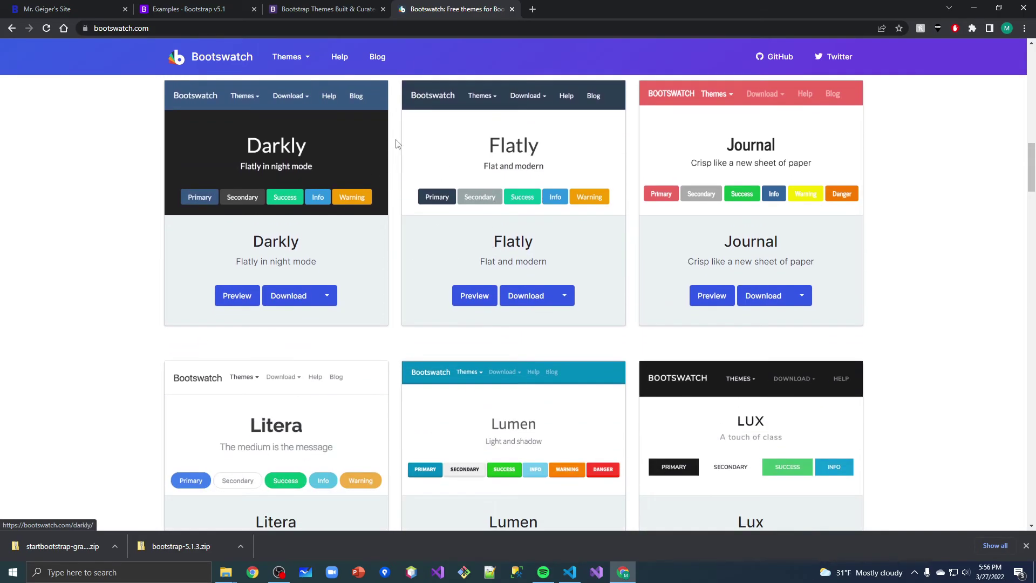
{"action": "scroll", "coordinate": [432, 129], "scroll_direction": "up", "scroll_amount": 1}
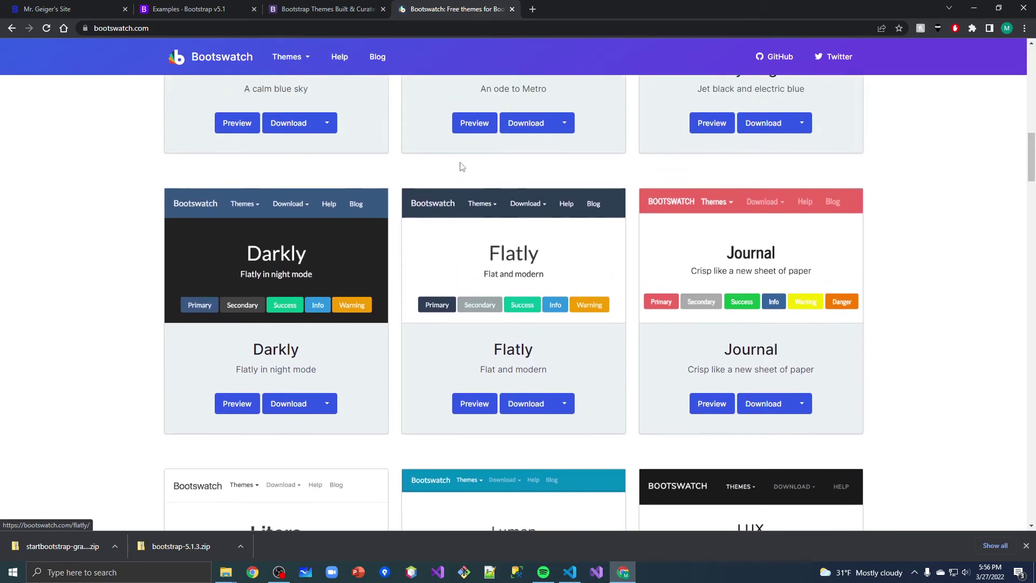
{"action": "scroll", "coordinate": [486, 198], "scroll_direction": "up", "scroll_amount": 1}
{"action": "scroll", "coordinate": [486, 198], "scroll_direction": "up", "scroll_amount": 2}
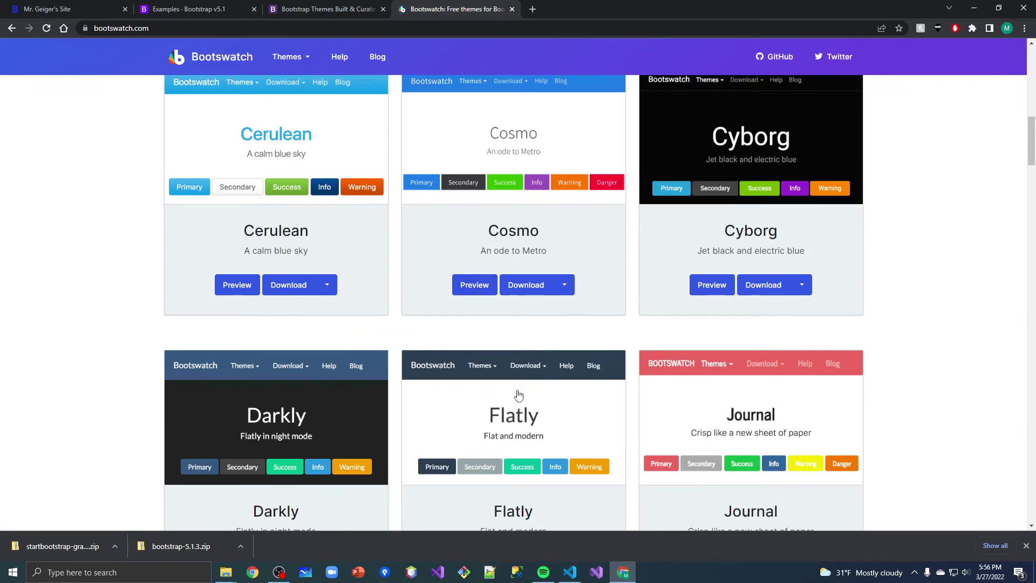
{"action": "scroll", "coordinate": [483, 450], "scroll_direction": "down", "scroll_amount": 1}
{"action": "scroll", "coordinate": [484, 451], "scroll_direction": "down", "scroll_amount": 3}
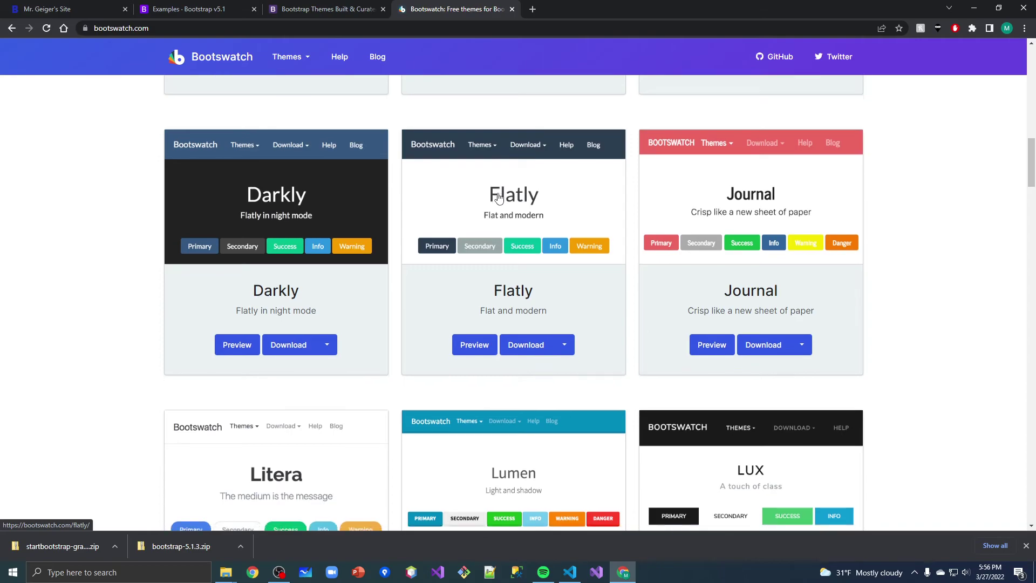
{"action": "scroll", "coordinate": [498, 199], "scroll_direction": "down", "scroll_amount": 2}
{"action": "scroll", "coordinate": [498, 192], "scroll_direction": "down", "scroll_amount": 3}
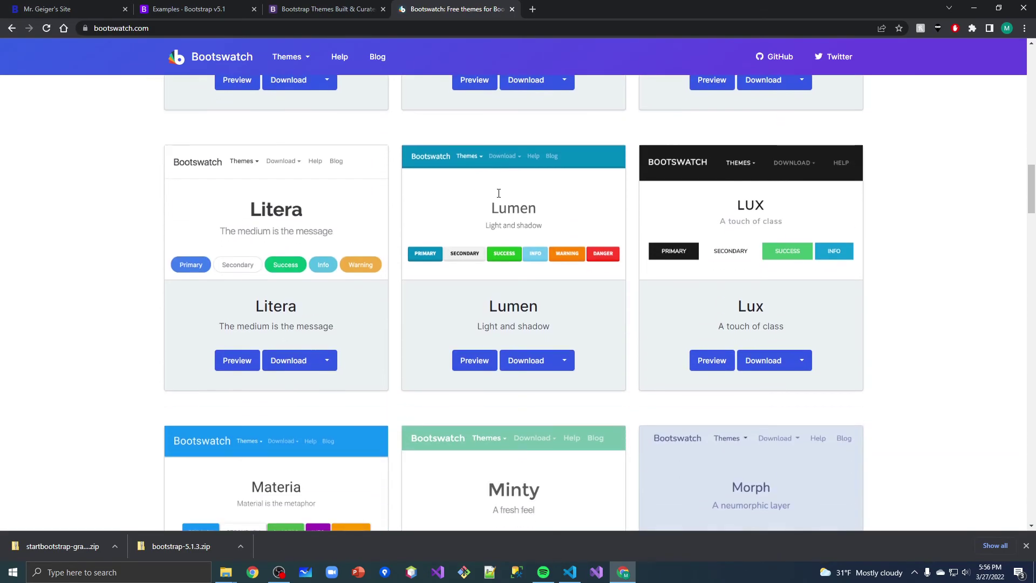
{"action": "scroll", "coordinate": [851, 231], "scroll_direction": "down", "scroll_amount": 4}
{"action": "scroll", "coordinate": [852, 231], "scroll_direction": "down", "scroll_amount": 4}
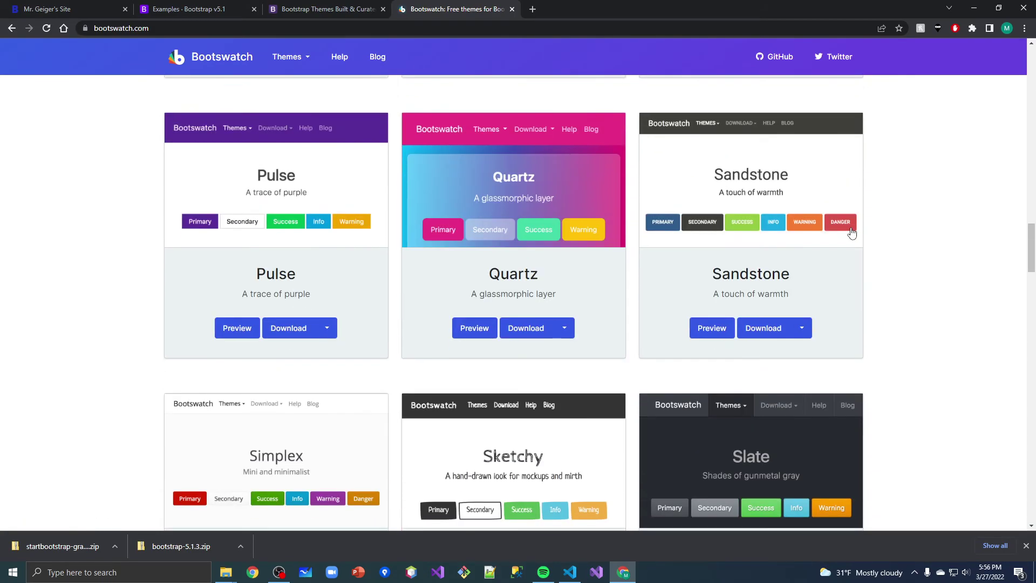
{"action": "scroll", "coordinate": [851, 231], "scroll_direction": "down", "scroll_amount": 3}
{"action": "scroll", "coordinate": [851, 230], "scroll_direction": "down", "scroll_amount": 1}
{"action": "scroll", "coordinate": [851, 233], "scroll_direction": "down", "scroll_amount": 1}
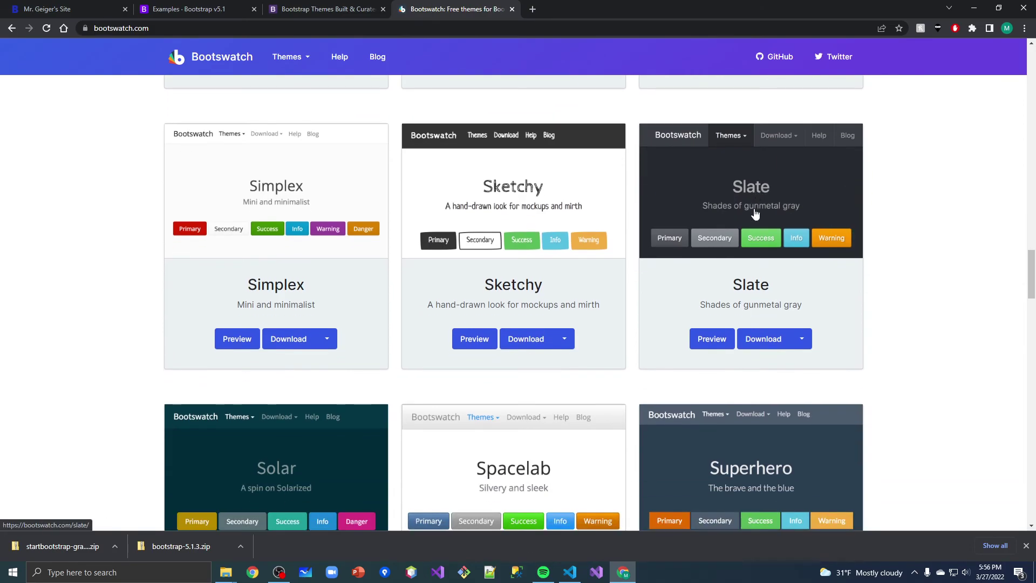
{"action": "scroll", "coordinate": [761, 166], "scroll_direction": "down", "scroll_amount": 1}
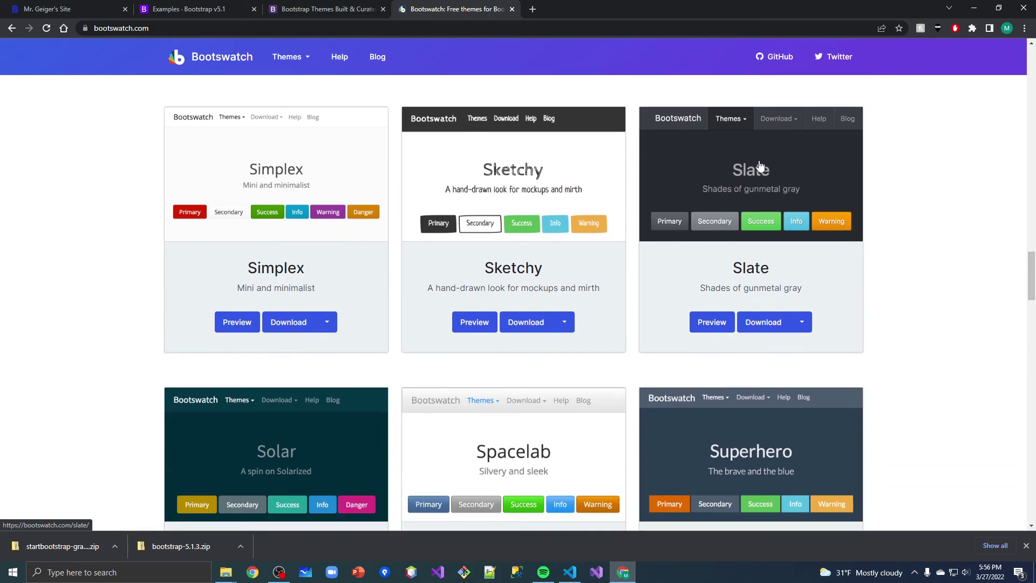
{"action": "scroll", "coordinate": [760, 166], "scroll_direction": "down", "scroll_amount": 3}
{"action": "scroll", "coordinate": [761, 165], "scroll_direction": "down", "scroll_amount": 1}
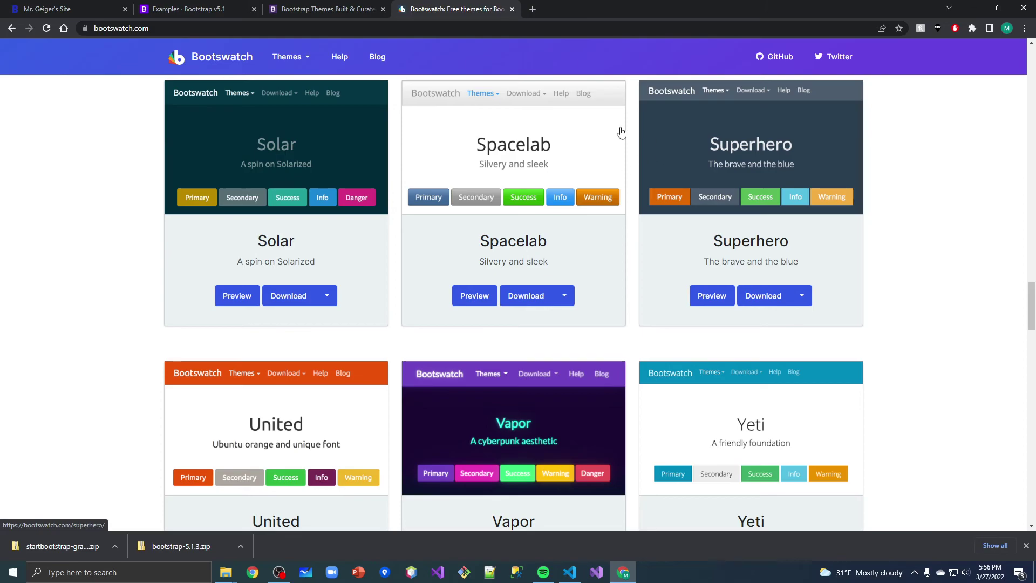
{"action": "scroll", "coordinate": [406, 247], "scroll_direction": "down", "scroll_amount": 1}
{"action": "scroll", "coordinate": [407, 248], "scroll_direction": "down", "scroll_amount": 3}
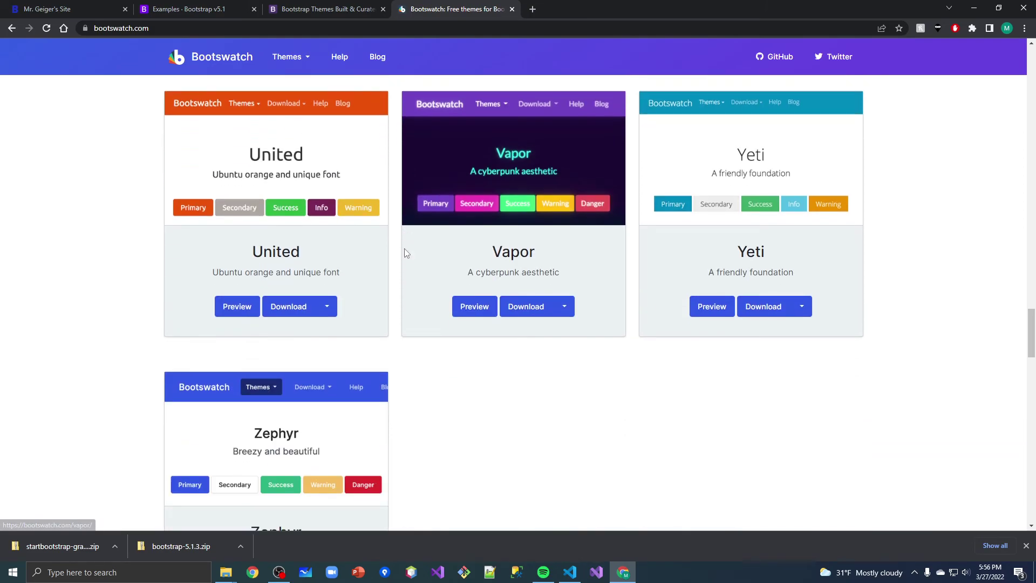
{"action": "scroll", "coordinate": [404, 249], "scroll_direction": "up", "scroll_amount": 3}
{"action": "scroll", "coordinate": [404, 248], "scroll_direction": "up", "scroll_amount": 3}
{"action": "scroll", "coordinate": [404, 248], "scroll_direction": "up", "scroll_amount": 2}
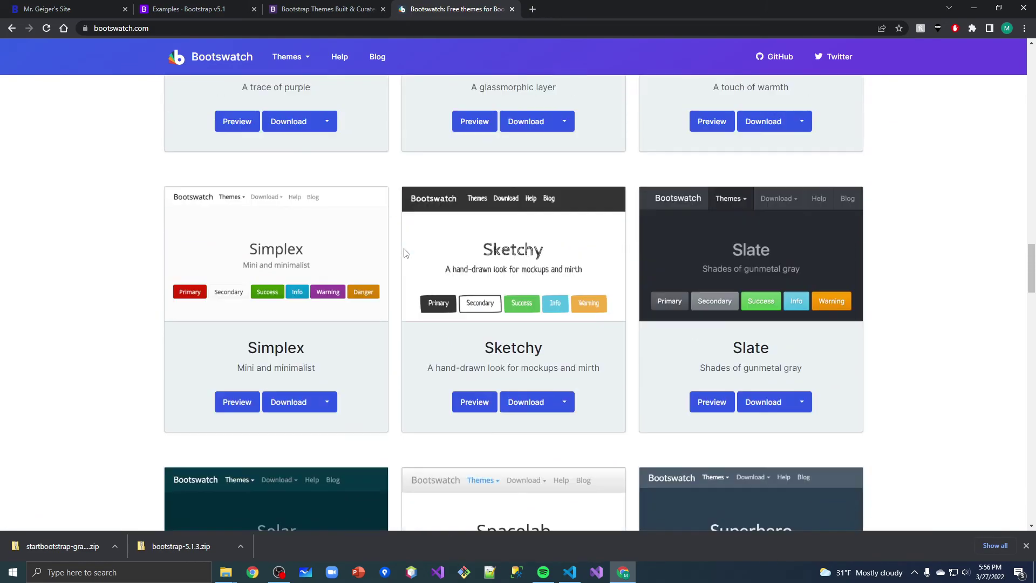
{"action": "scroll", "coordinate": [404, 248], "scroll_direction": "up", "scroll_amount": 3}
{"action": "scroll", "coordinate": [404, 248], "scroll_direction": "up", "scroll_amount": 3}
{"action": "scroll", "coordinate": [403, 248], "scroll_direction": "up", "scroll_amount": 3}
{"action": "scroll", "coordinate": [405, 254], "scroll_direction": "up", "scroll_amount": 3}
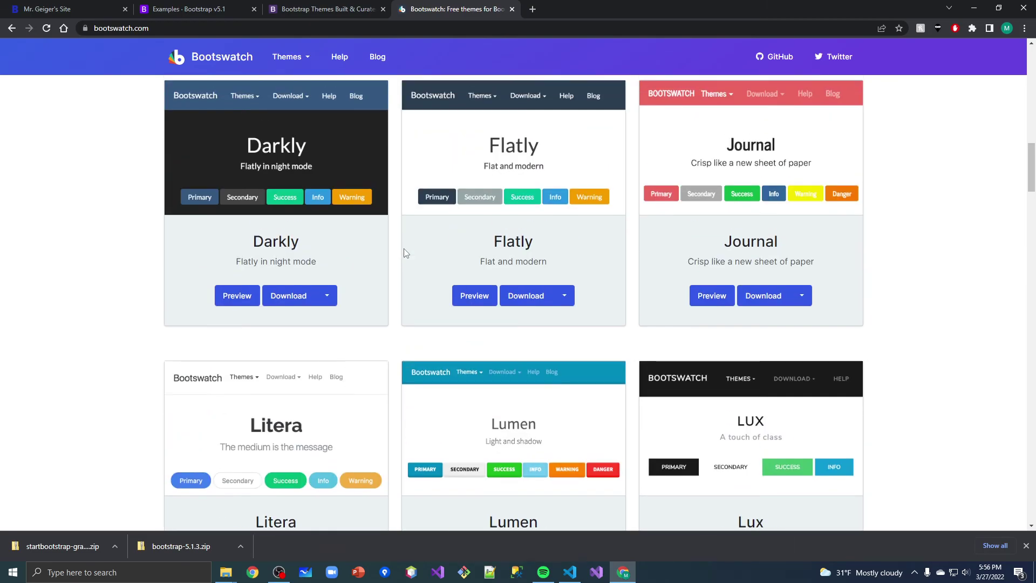
{"action": "scroll", "coordinate": [405, 253], "scroll_direction": "up", "scroll_amount": 3}
{"action": "scroll", "coordinate": [405, 253], "scroll_direction": "down", "scroll_amount": 3}
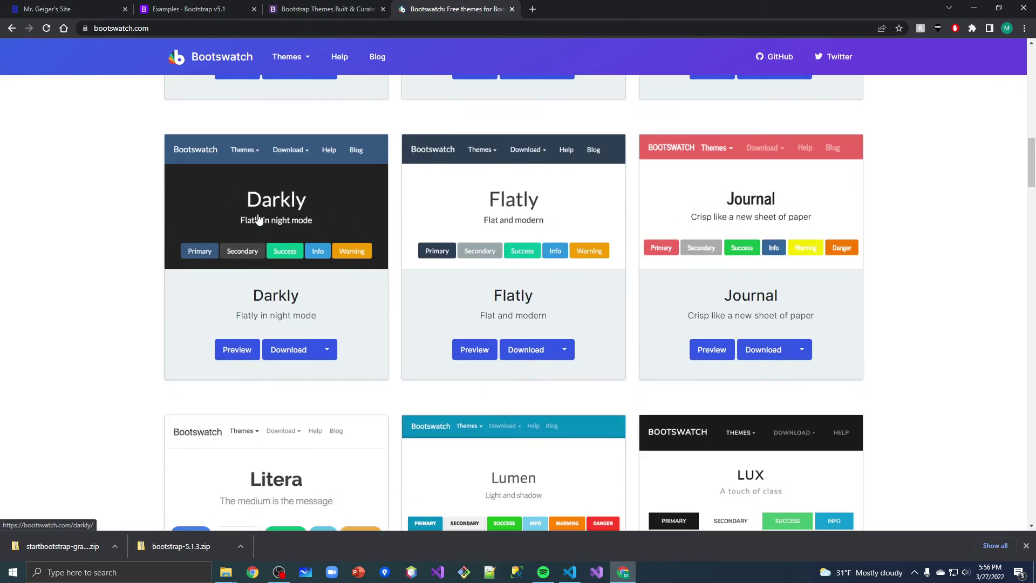
{"action": "scroll", "coordinate": [238, 236], "scroll_direction": "up", "scroll_amount": 3}
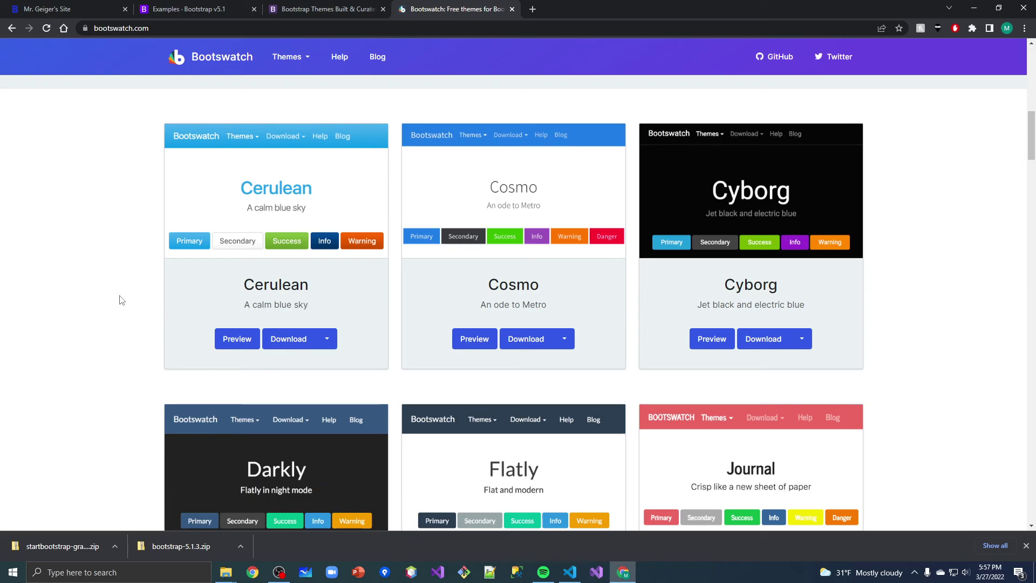
{"action": "scroll", "coordinate": [119, 301], "scroll_direction": "down", "scroll_amount": 3}
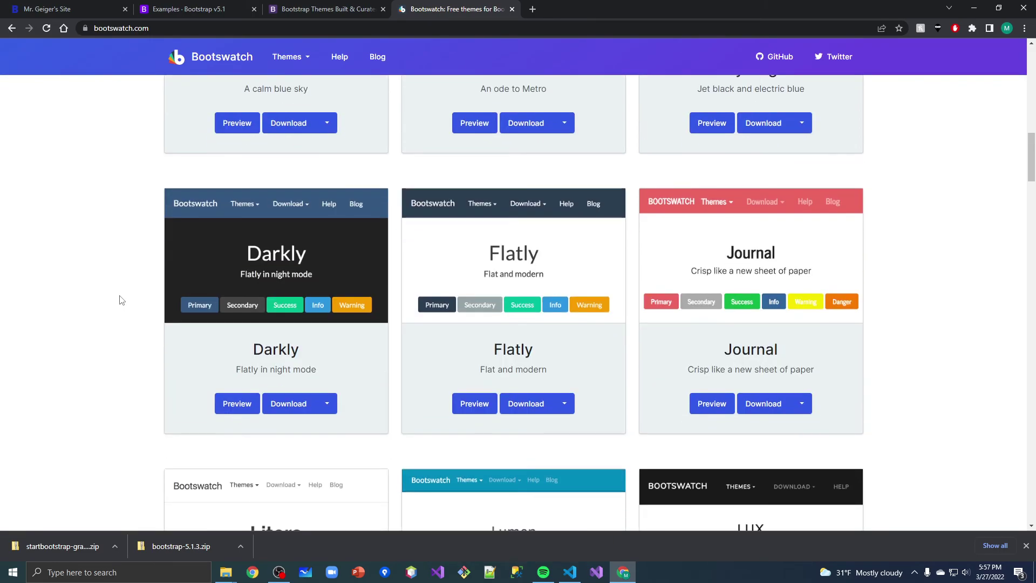
{"action": "scroll", "coordinate": [214, 268], "scroll_direction": "up", "scroll_amount": 3}
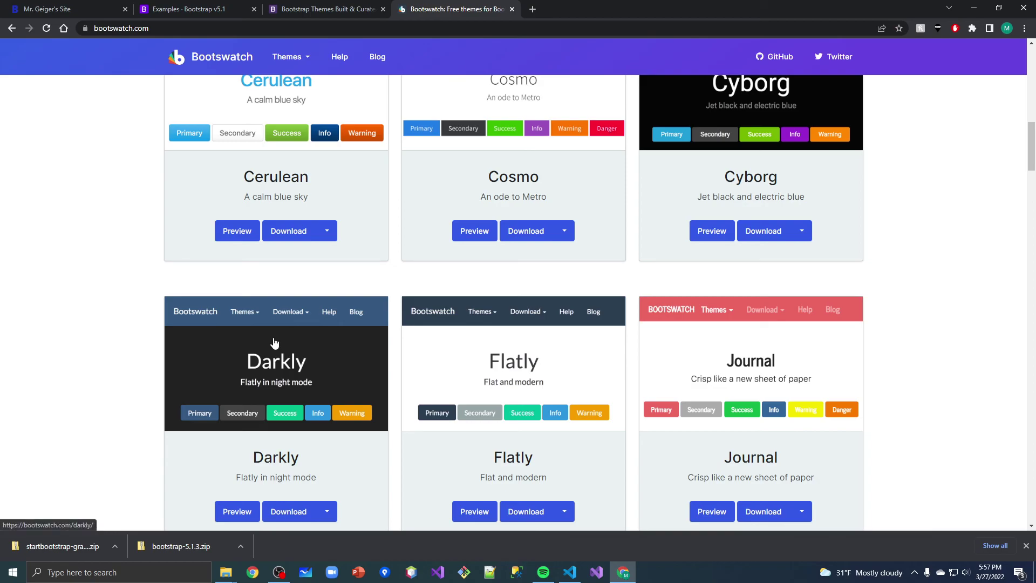
{"action": "scroll", "coordinate": [125, 348], "scroll_direction": "up", "scroll_amount": 2}
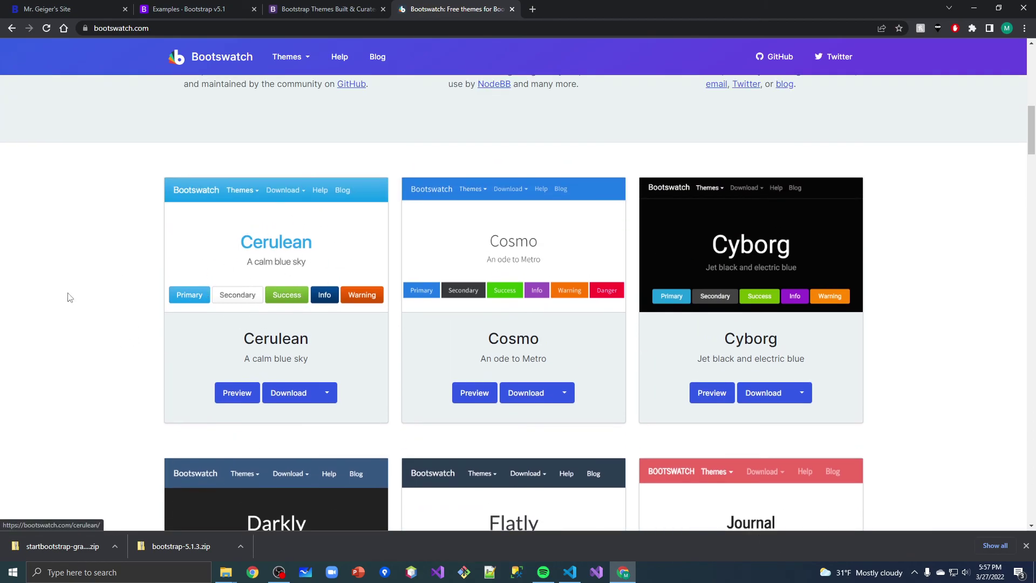
{"action": "scroll", "coordinate": [96, 353], "scroll_direction": "up", "scroll_amount": 2}
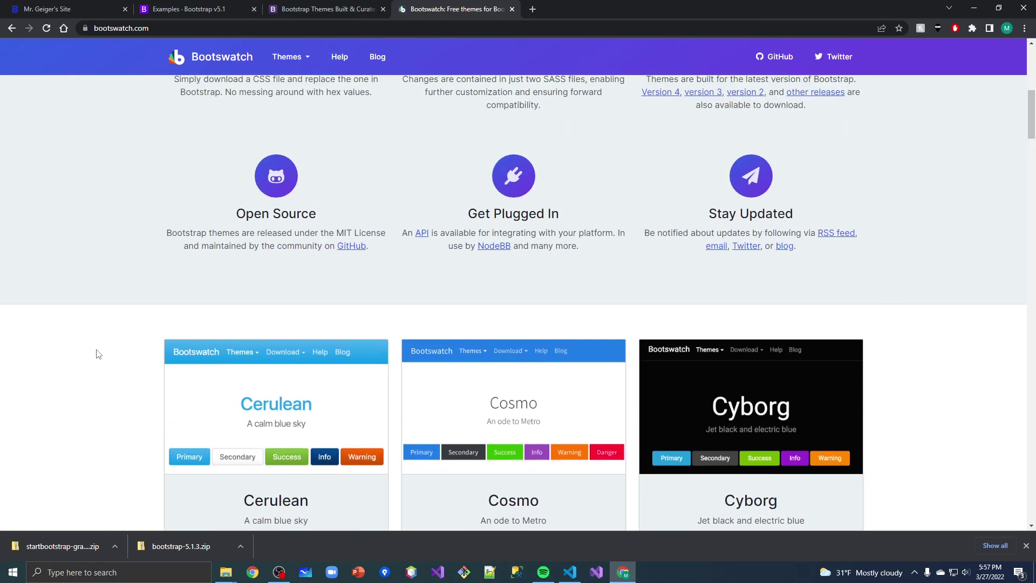
{"action": "scroll", "coordinate": [95, 353], "scroll_direction": "up", "scroll_amount": 2}
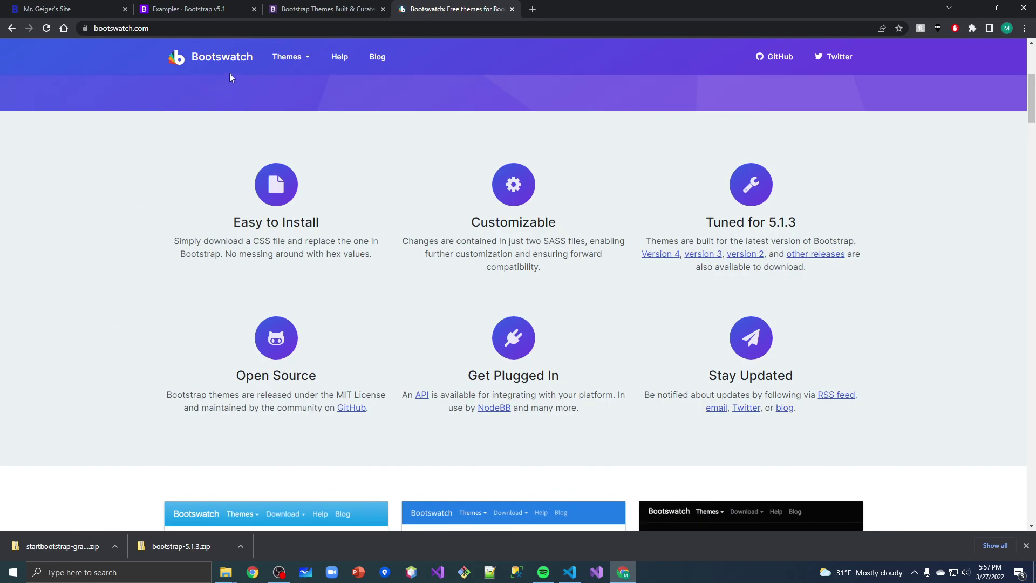
{"action": "scroll", "coordinate": [404, 156], "scroll_direction": "up", "scroll_amount": 3}
{"action": "scroll", "coordinate": [405, 156], "scroll_direction": "up", "scroll_amount": 2}
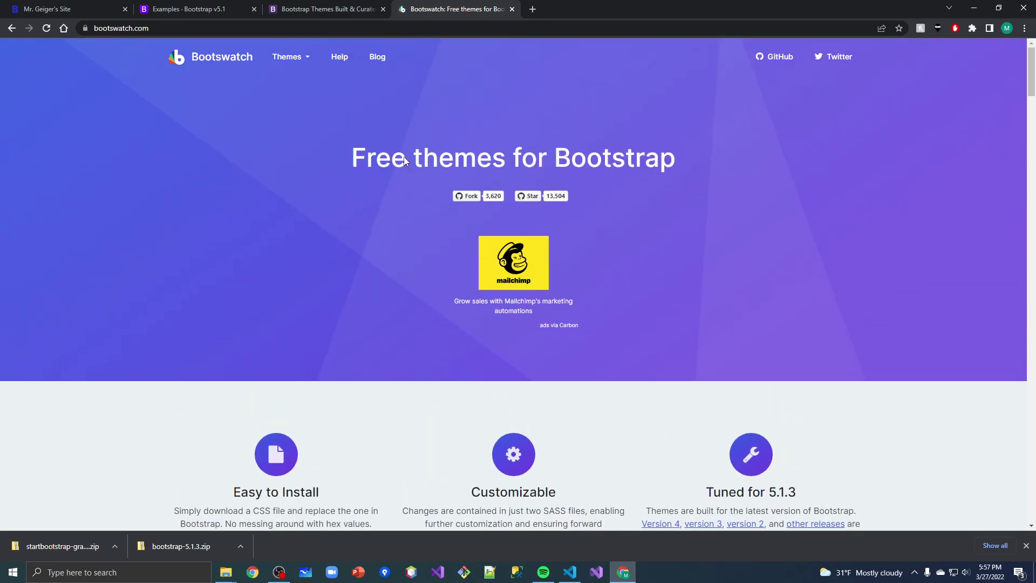